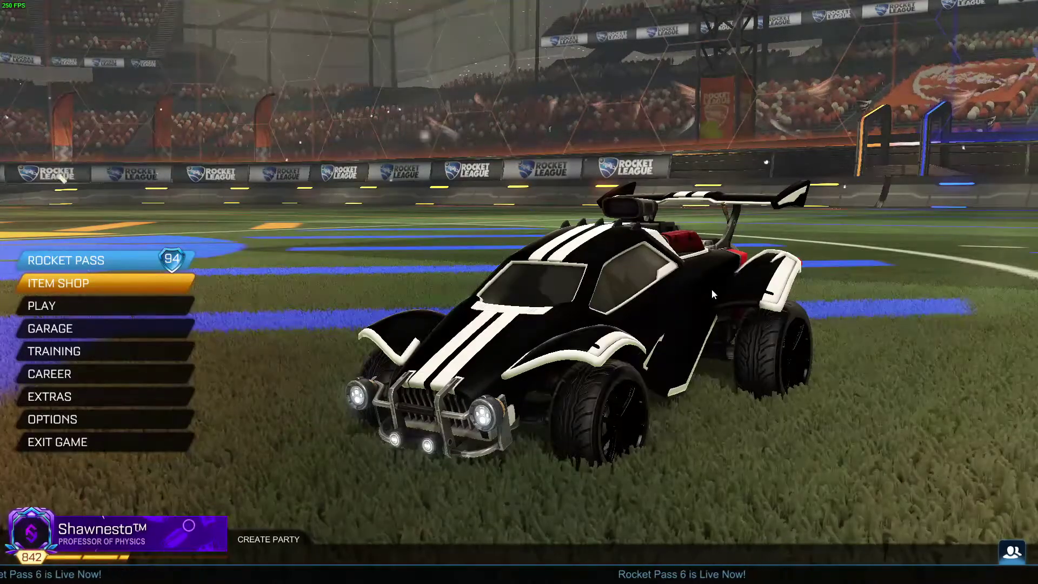
Open the most recent saved replay, the 2v2 Champions Field (Day) online match.
{"action": "left_click", "coordinate": [97, 397]}
{"action": "left_click", "coordinate": [152, 258]}
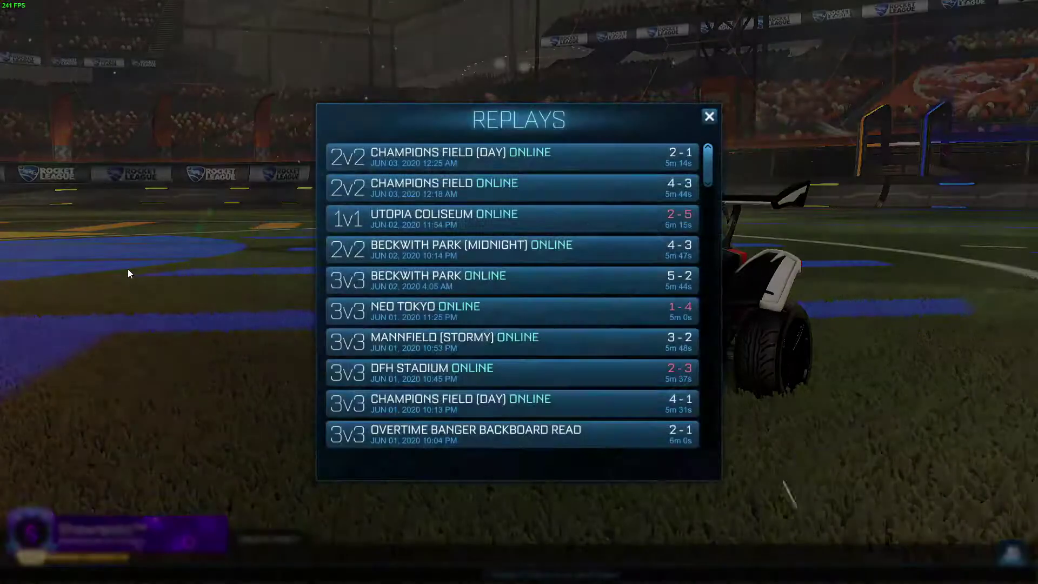
{"action": "left_click", "coordinate": [426, 144]}
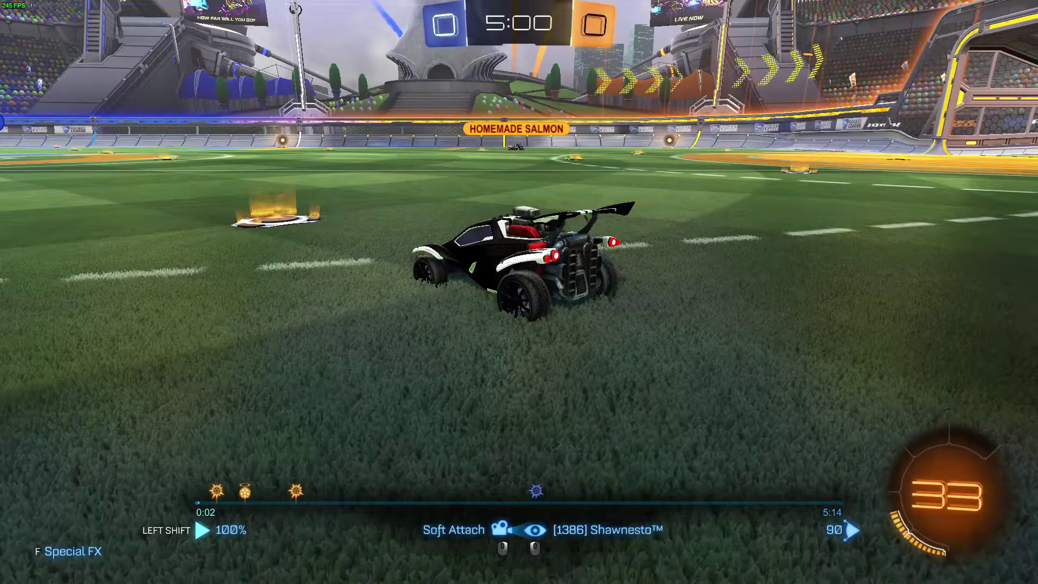
Switch the replay camera to Player View and pause at about 0:46, just as the car reaches the ball.
{"action": "left_click", "coordinate": [519, 292]}
{"action": "left_click", "coordinate": [519, 292]}
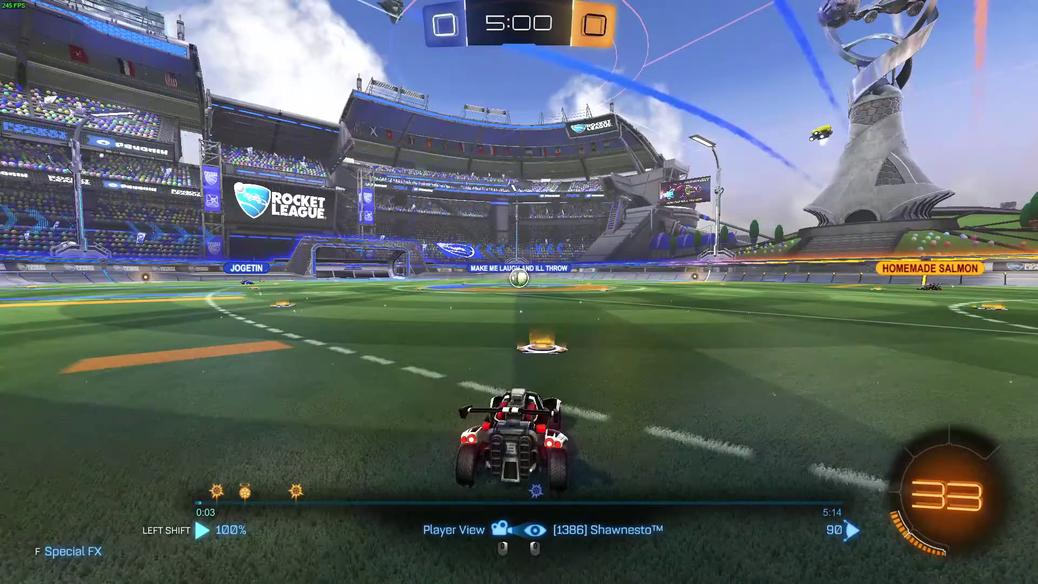
{"action": "key", "text": "shift"}
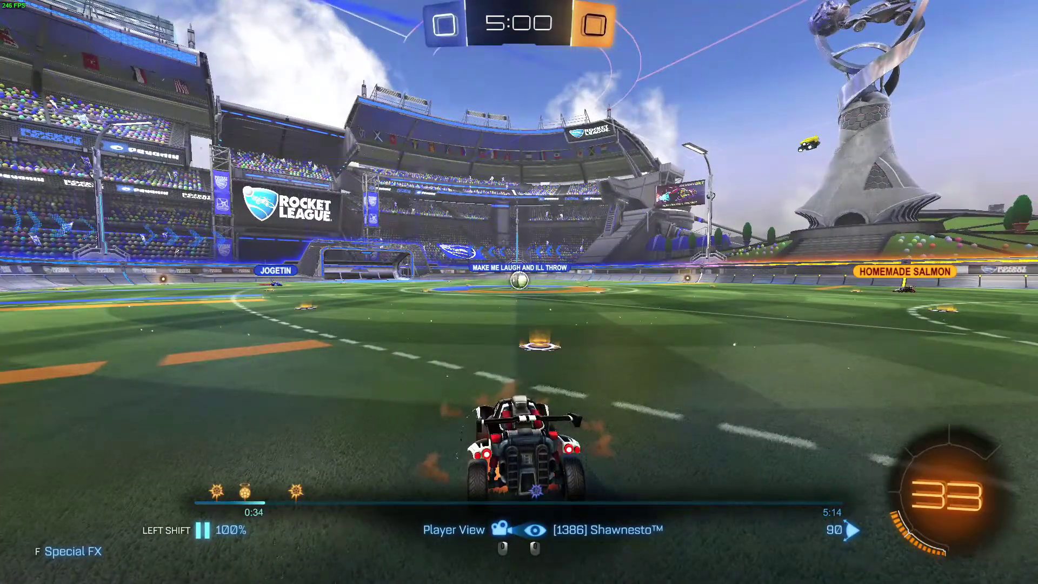
{"action": "key", "text": "shift"}
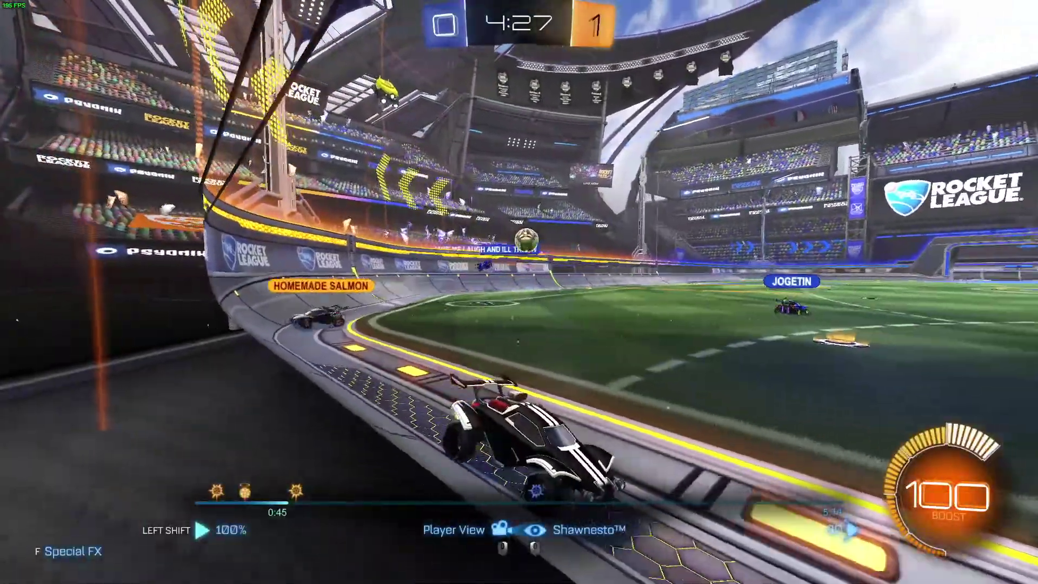
{"action": "key", "text": "shift"}
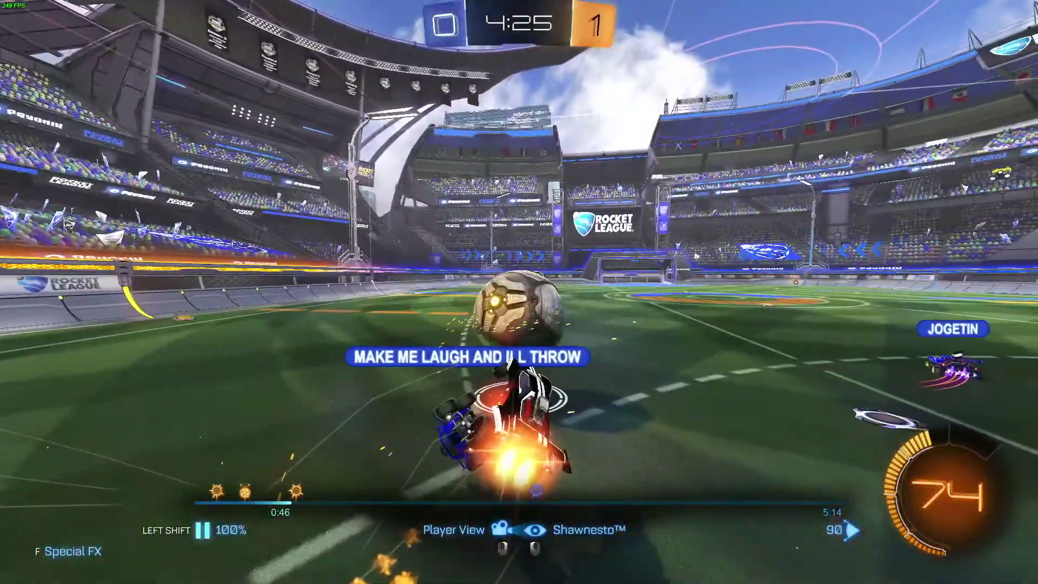
{"action": "key", "text": "Left"}
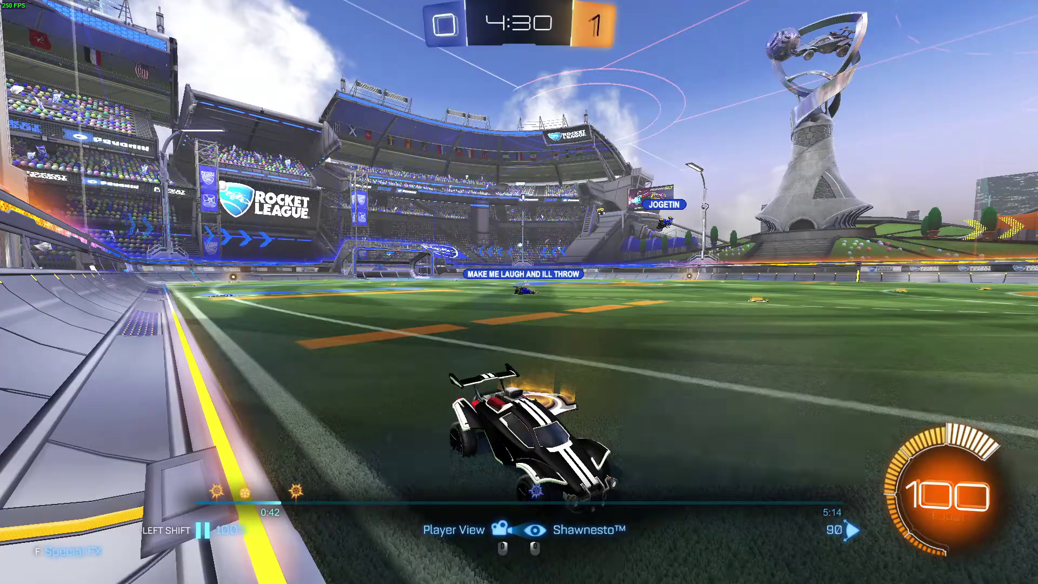
{"action": "key", "text": "shift"}
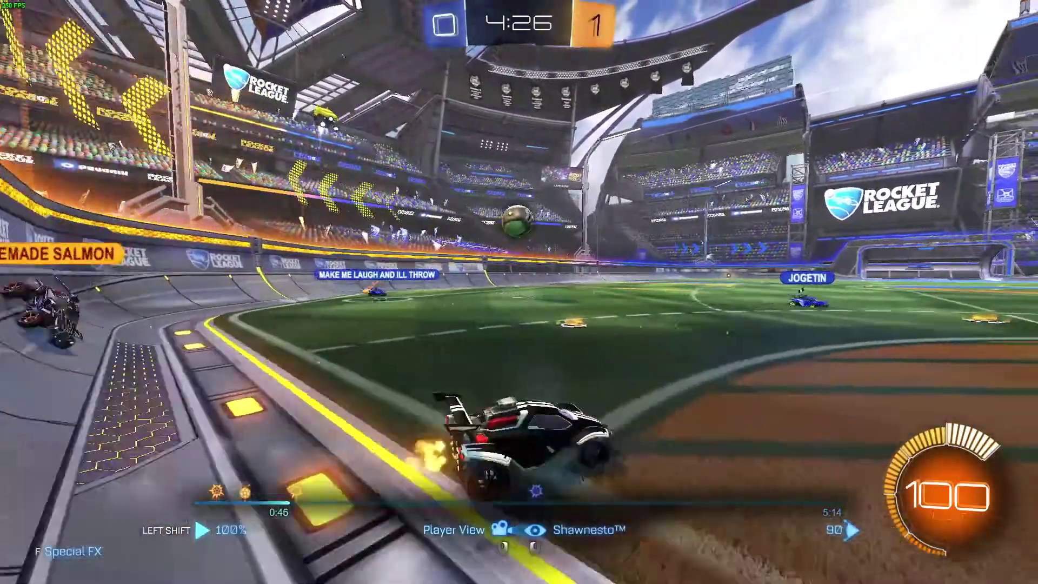
{"action": "key", "text": "shift"}
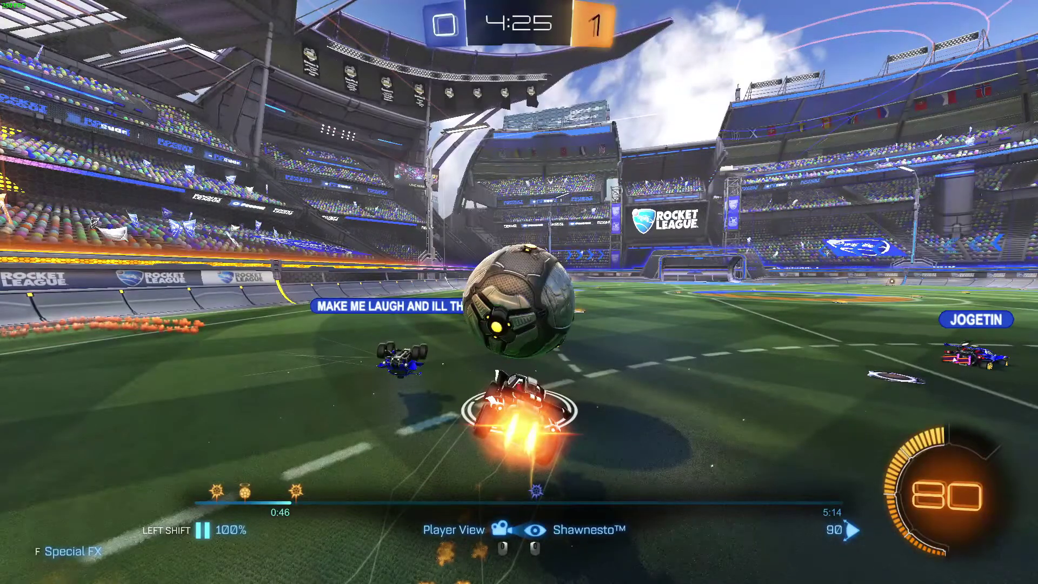
Switch the replay camera to Fly with no target and frame a tilted close-up behind the car and ball, with the interface hidden.
{"action": "key", "text": "f"}
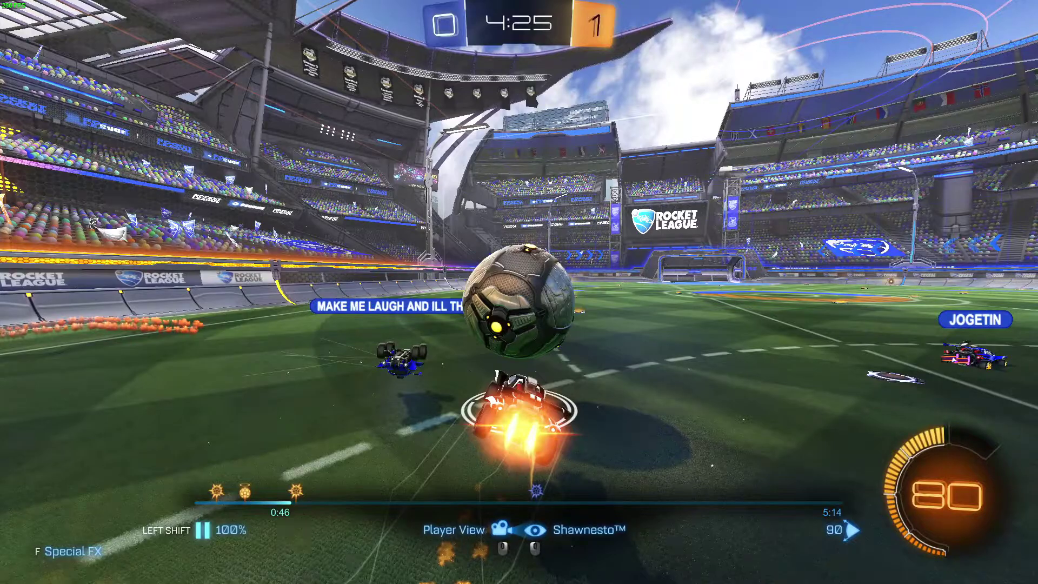
{"action": "right_click", "coordinate": [519, 292]}
{"action": "right_click", "coordinate": [519, 292]}
{"action": "right_click", "coordinate": [519, 292]}
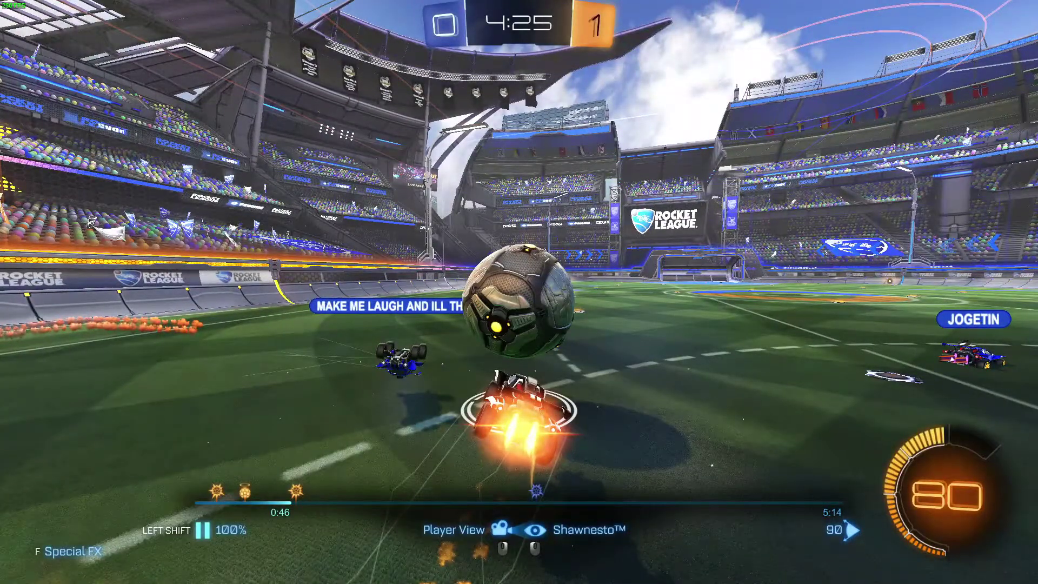
{"action": "left_click", "coordinate": [519, 292]}
{"action": "left_click", "coordinate": [519, 292]}
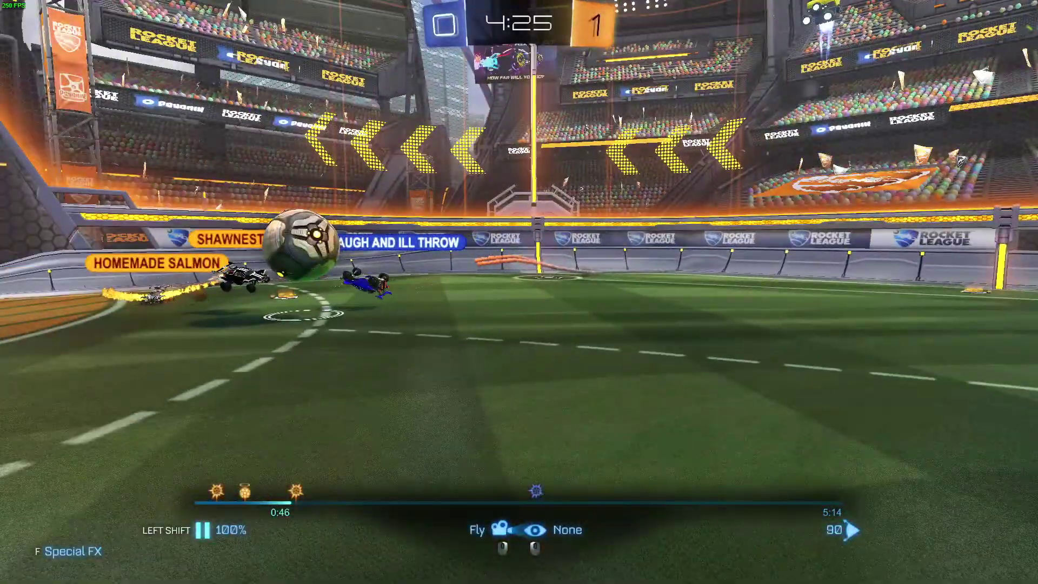
{"action": "key", "text": "w"}
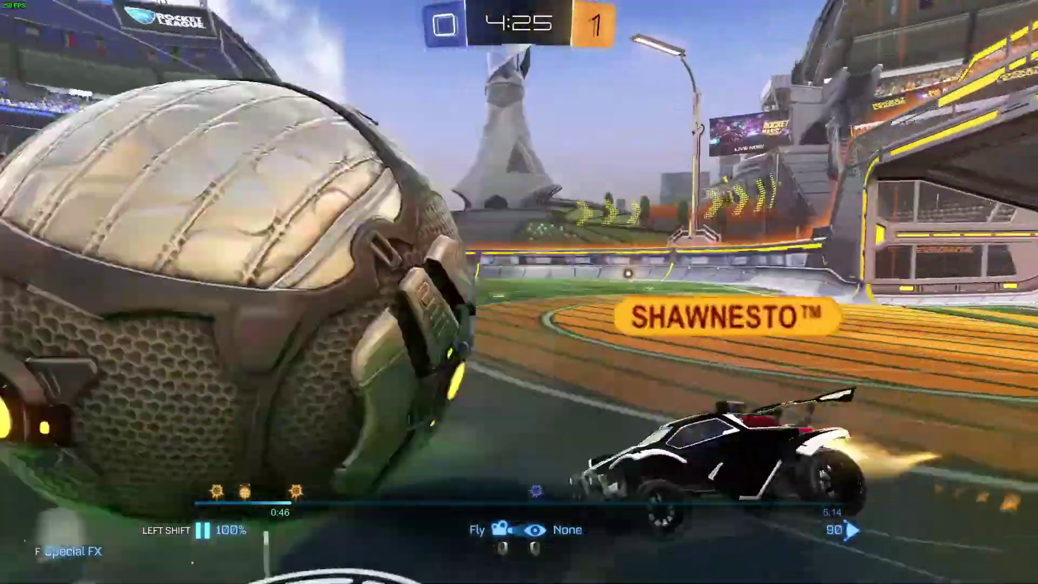
{"action": "key", "text": "w"}
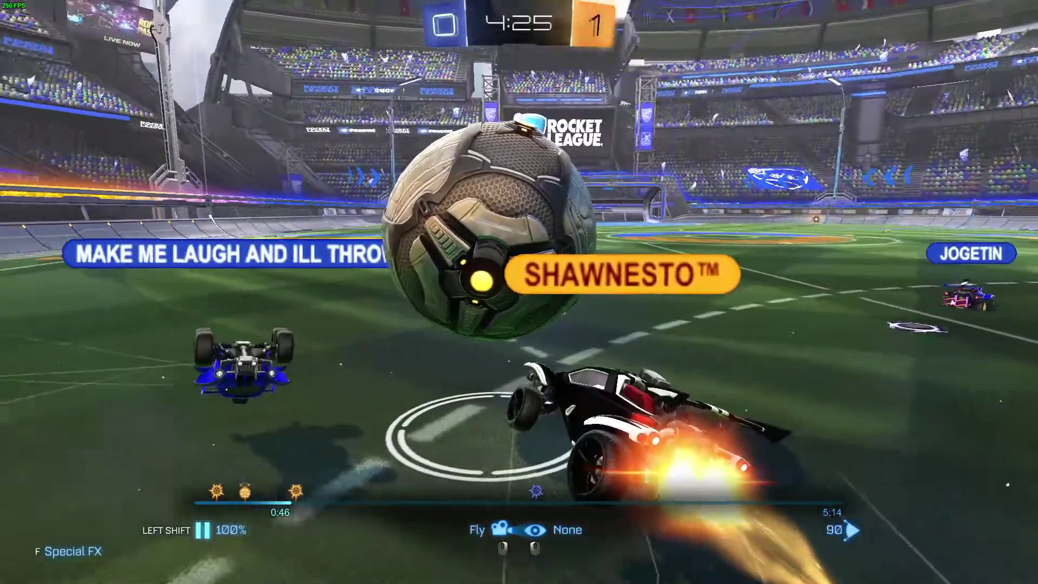
{"action": "key", "text": "w"}
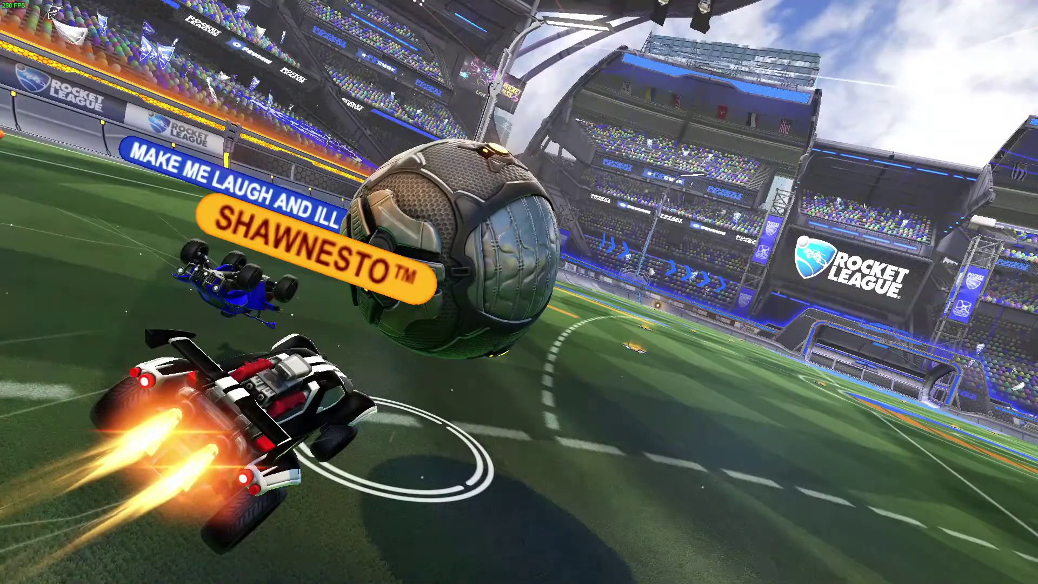
Save a screenshot of the framed shot and quit Rocket League to the desktop.
{"action": "key", "text": "F12"}
{"action": "key", "text": "Escape"}
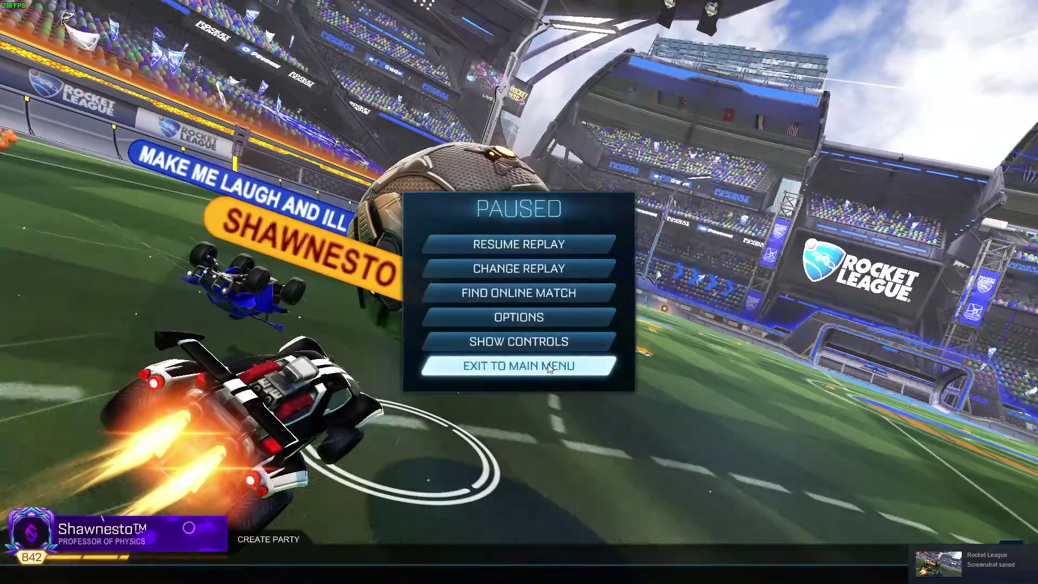
{"action": "left_click", "coordinate": [547, 365]}
{"action": "left_click", "coordinate": [482, 330]}
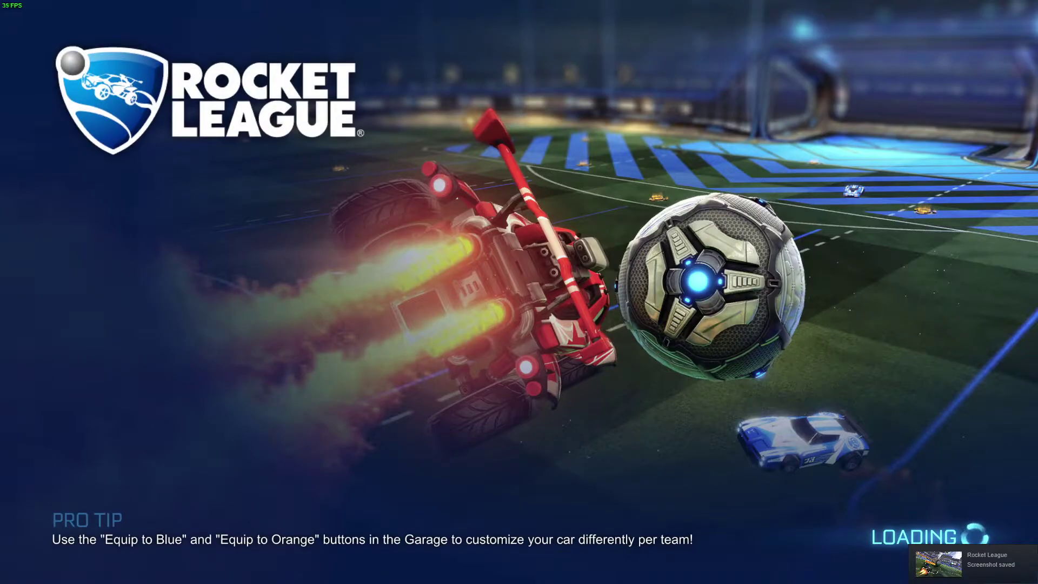
{"action": "key", "text": "Escape"}
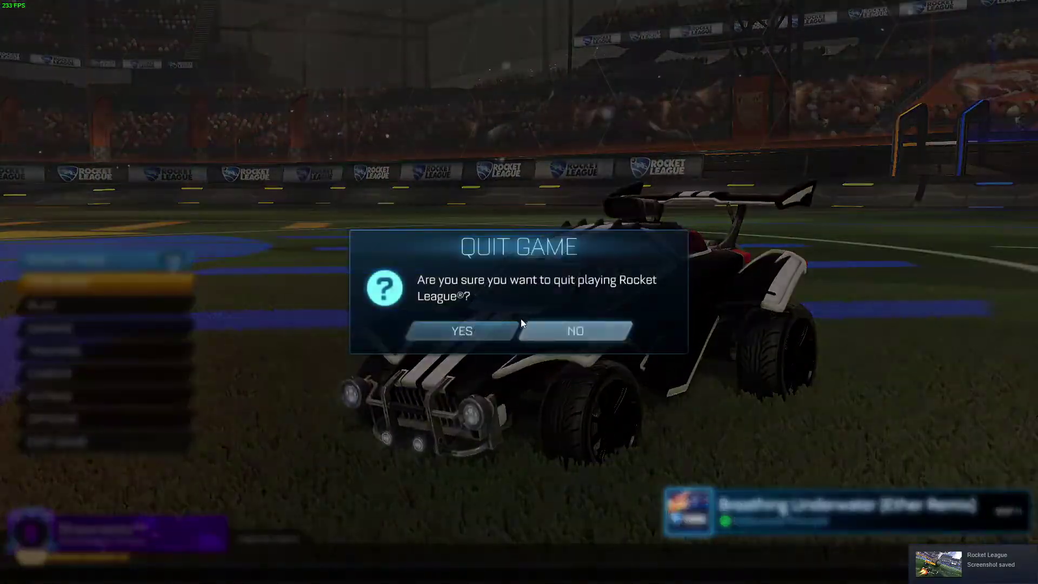
{"action": "left_click", "coordinate": [503, 331]}
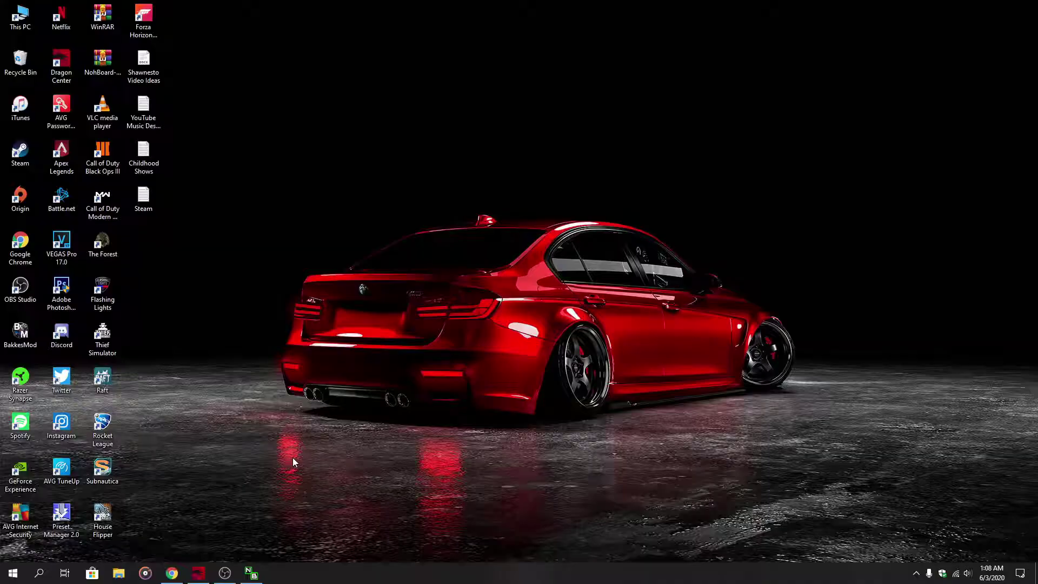
Switch to Chrome, open the bookmarked FotoJet site and start creating a design.
{"action": "left_click", "coordinate": [180, 569]}
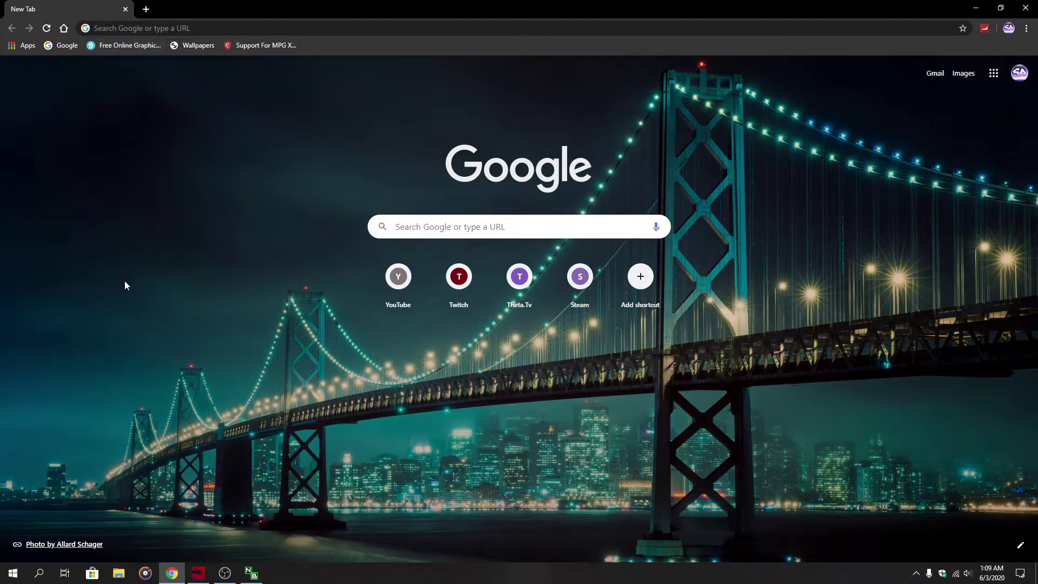
{"action": "left_click", "coordinate": [132, 44]}
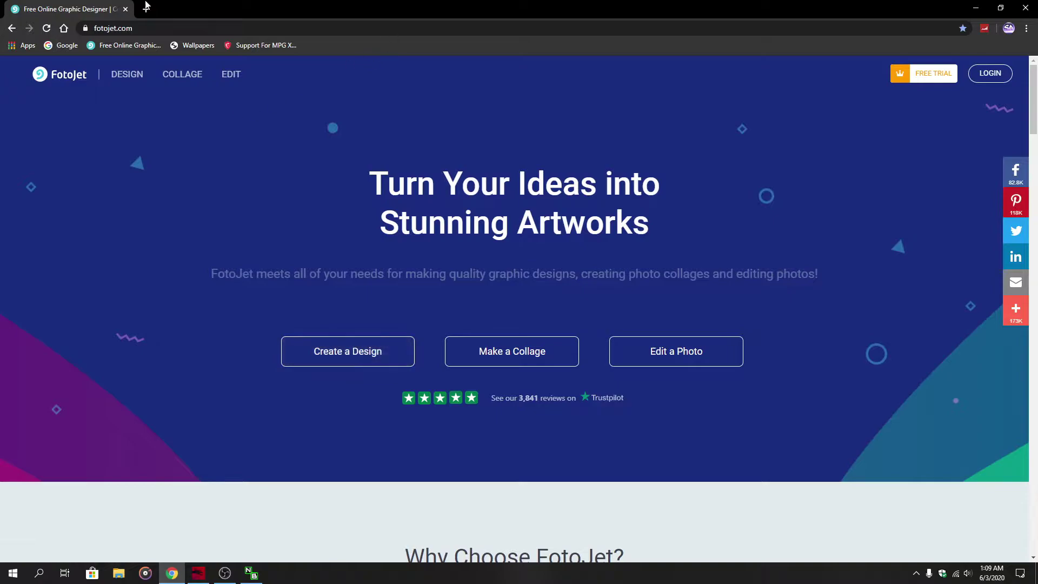
{"action": "left_click", "coordinate": [377, 361]}
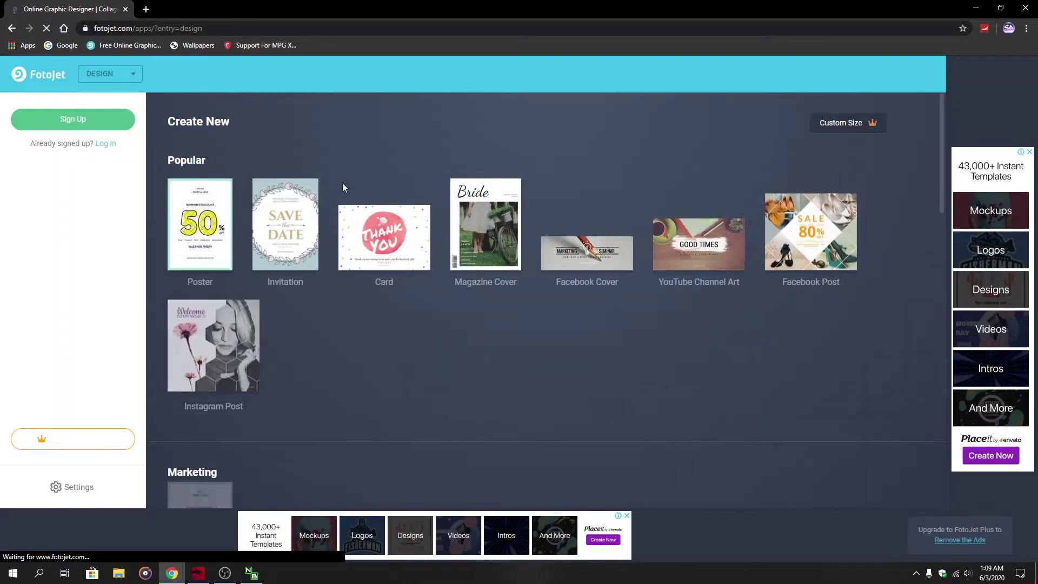
Create a blank 1280 x 720 px YouTube Thumbnail design from the social media header types.
{"action": "scroll", "coordinate": [566, 78], "scroll_direction": "down", "scroll_amount": 4}
{"action": "scroll", "coordinate": [564, 74], "scroll_direction": "up", "scroll_amount": 4}
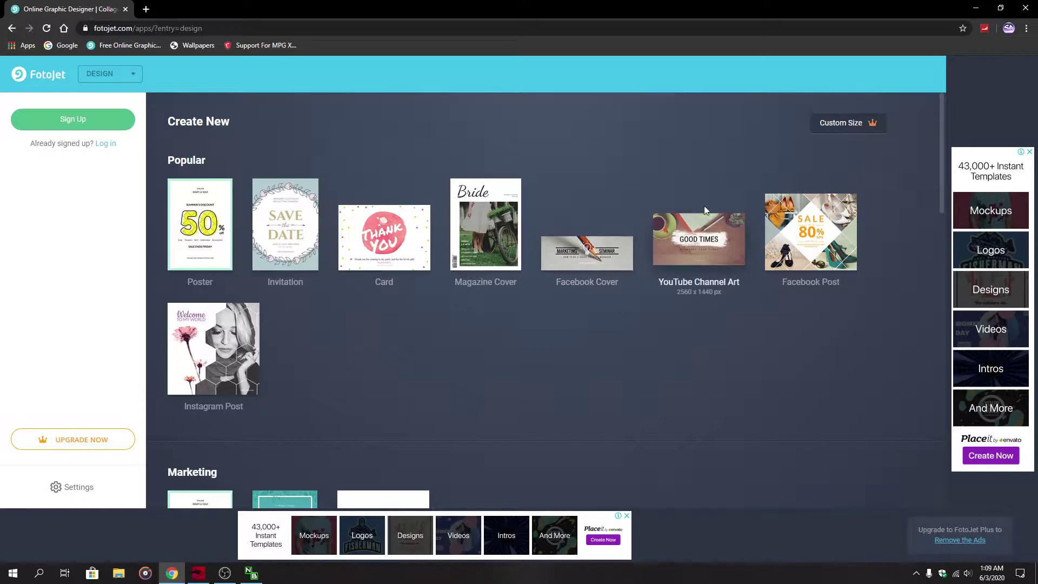
{"action": "scroll", "coordinate": [588, 226], "scroll_direction": "down", "scroll_amount": 5}
{"action": "scroll", "coordinate": [588, 226], "scroll_direction": "down", "scroll_amount": 6}
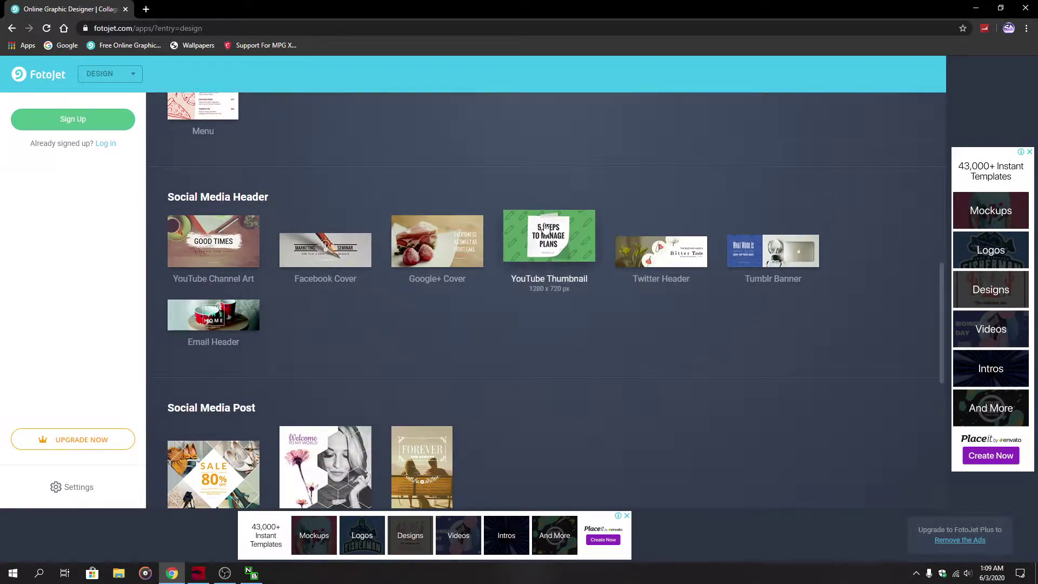
{"action": "left_click", "coordinate": [528, 245]}
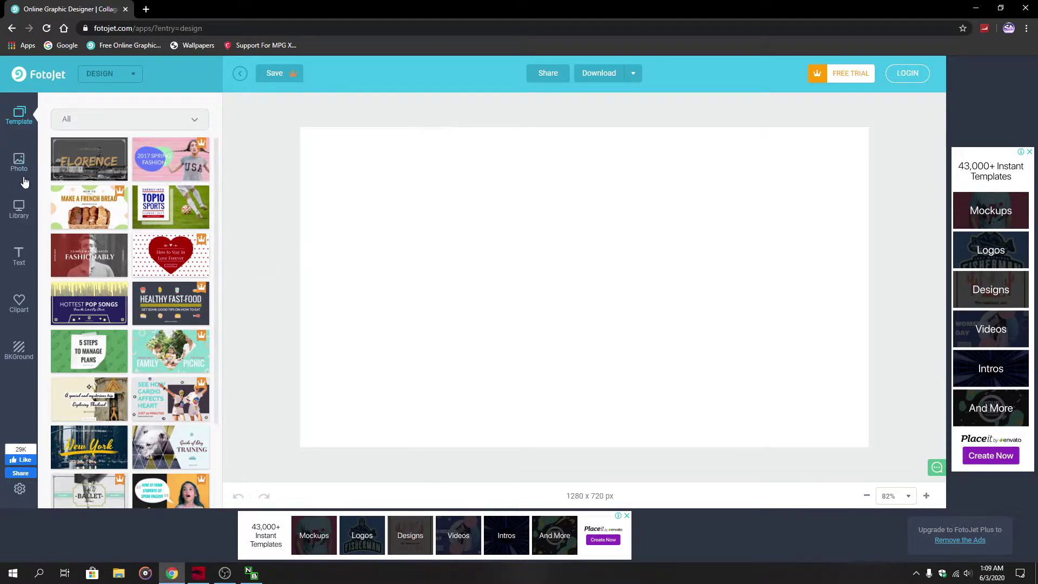
Start adding a photo to the design's library from the computer.
{"action": "left_click", "coordinate": [20, 177]}
{"action": "left_click", "coordinate": [19, 211]}
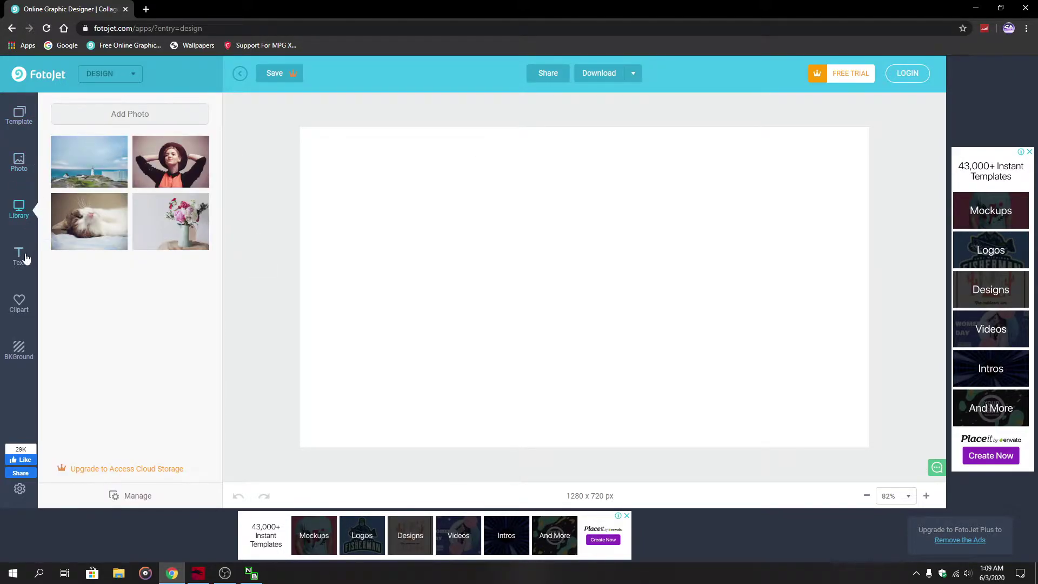
{"action": "left_click", "coordinate": [151, 117]}
Browse to the Program Files (x86) folder on the C: drive to find the saved screenshot.
{"action": "left_click", "coordinate": [66, 220]}
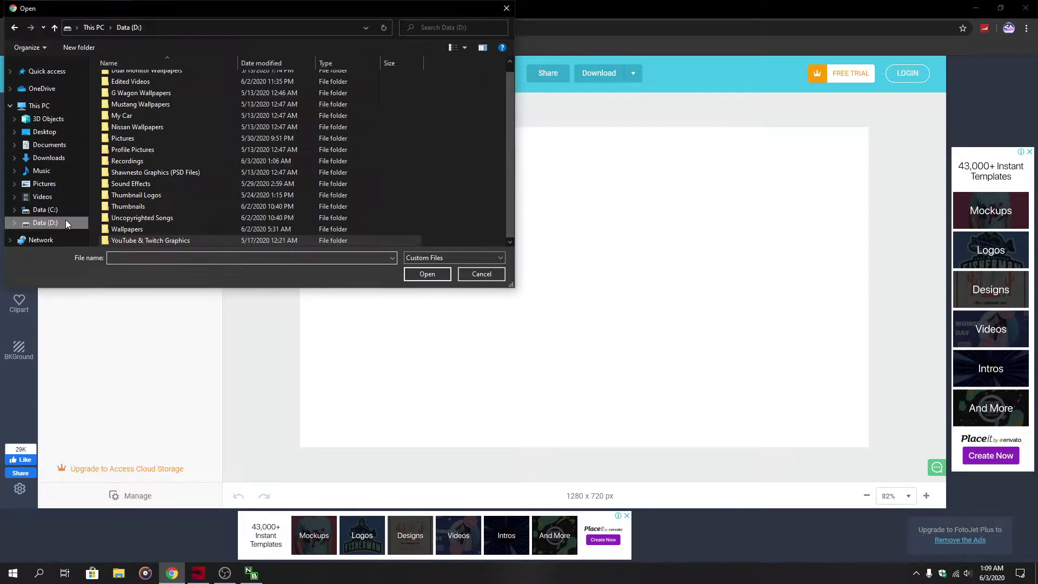
{"action": "left_click", "coordinate": [44, 210]}
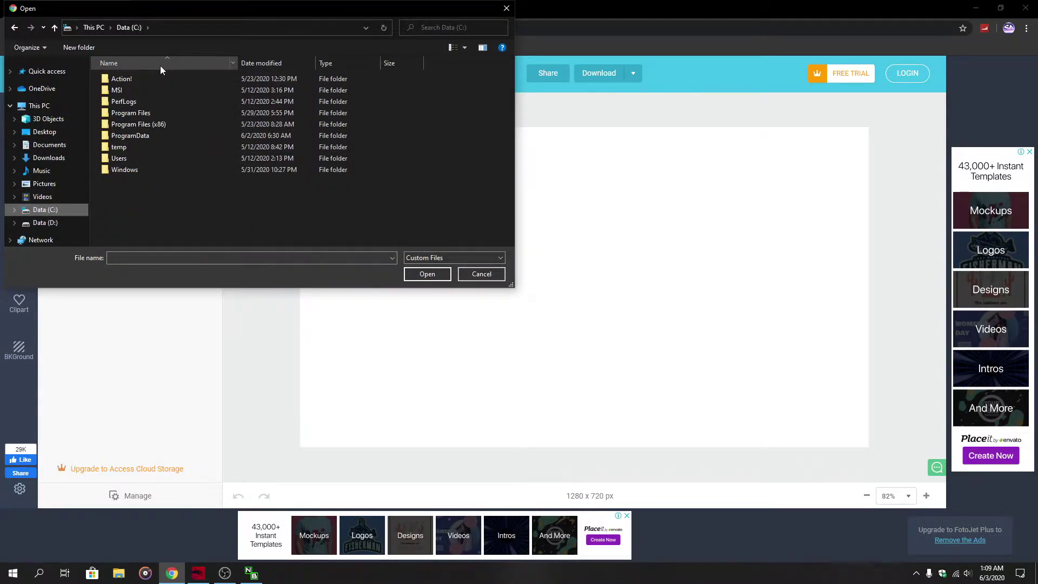
{"action": "double_click", "coordinate": [154, 125]}
{"action": "left_click", "coordinate": [66, 210]}
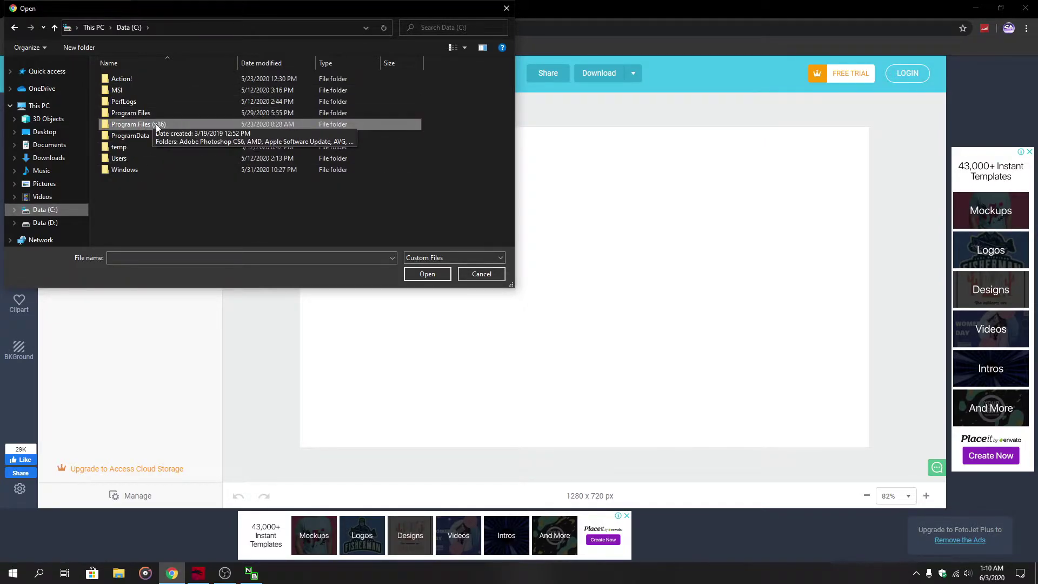
{"action": "double_click", "coordinate": [154, 124]}
{"action": "left_click_drag", "start_coordinate": [511, 102], "coordinate": [510, 179]}
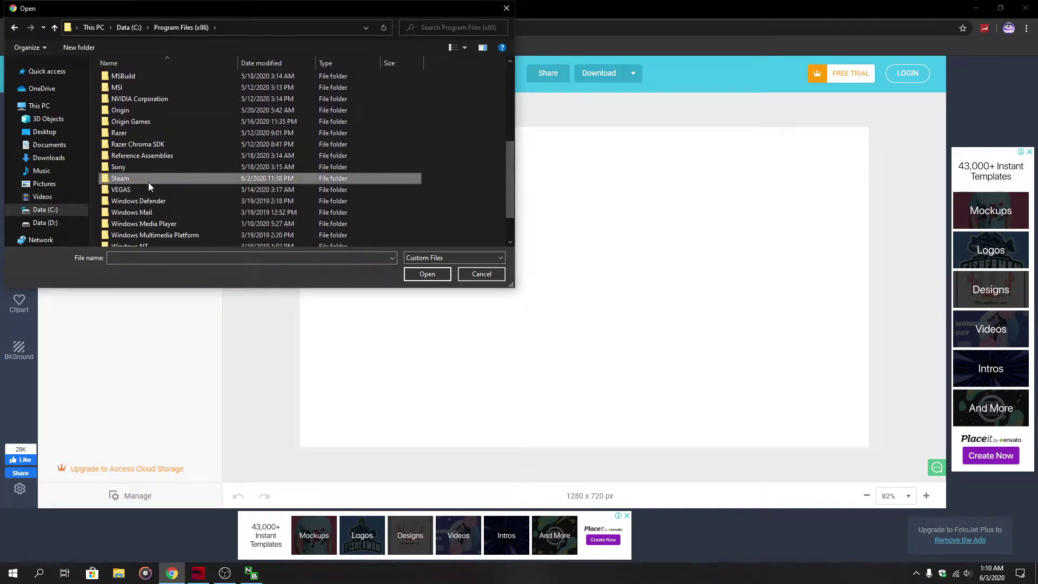
Browse through Steam's userdata folder and the account's subfolder to the 760\remote folder.
{"action": "double_click", "coordinate": [143, 179]}
{"action": "left_click_drag", "start_coordinate": [514, 99], "coordinate": [489, 195]}
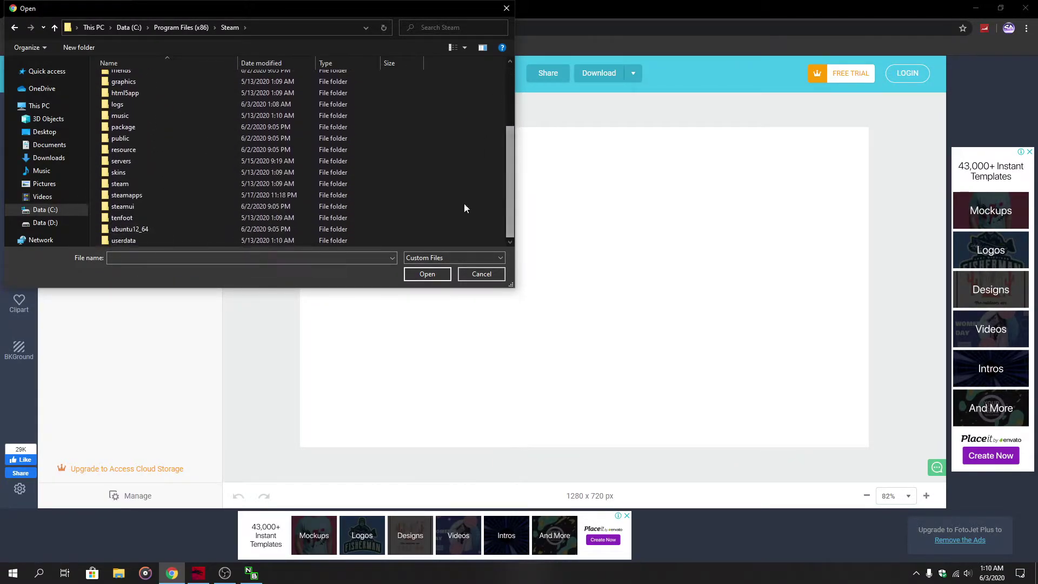
{"action": "double_click", "coordinate": [151, 243]}
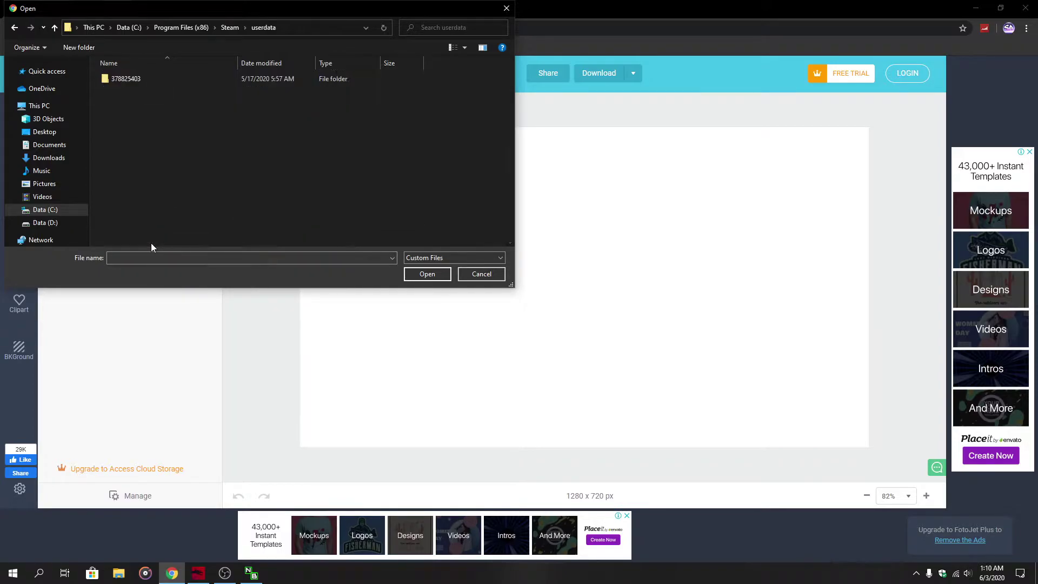
{"action": "double_click", "coordinate": [144, 80]}
{"action": "left_click", "coordinate": [14, 27]}
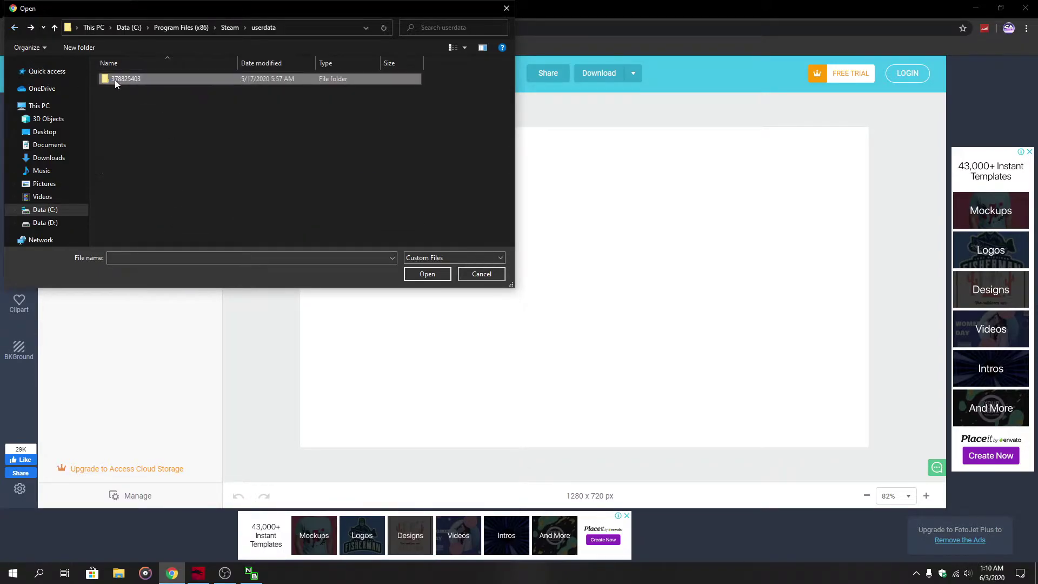
{"action": "double_click", "coordinate": [148, 80]}
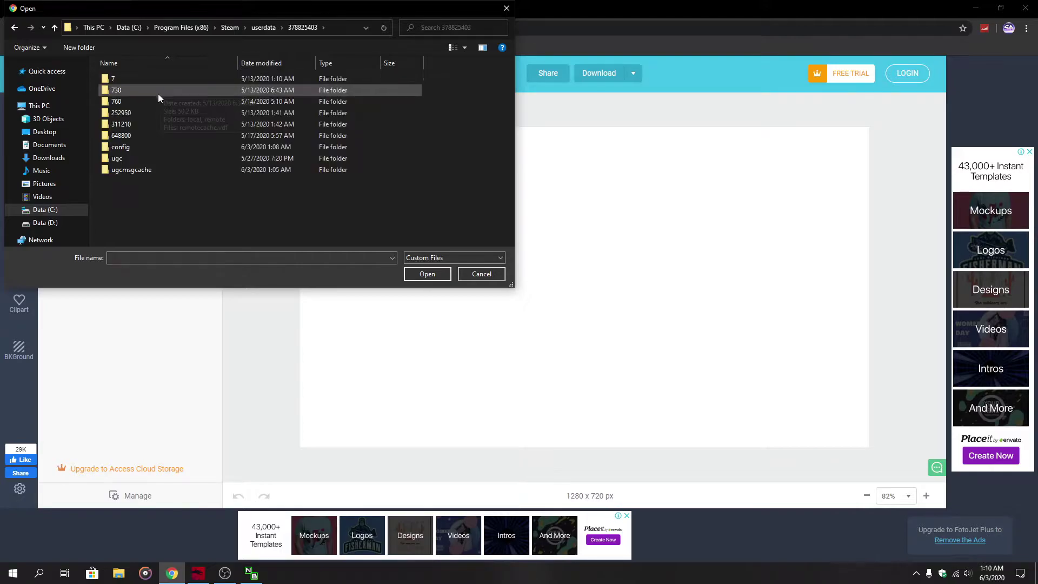
{"action": "double_click", "coordinate": [145, 102]}
{"action": "double_click", "coordinate": [145, 79]}
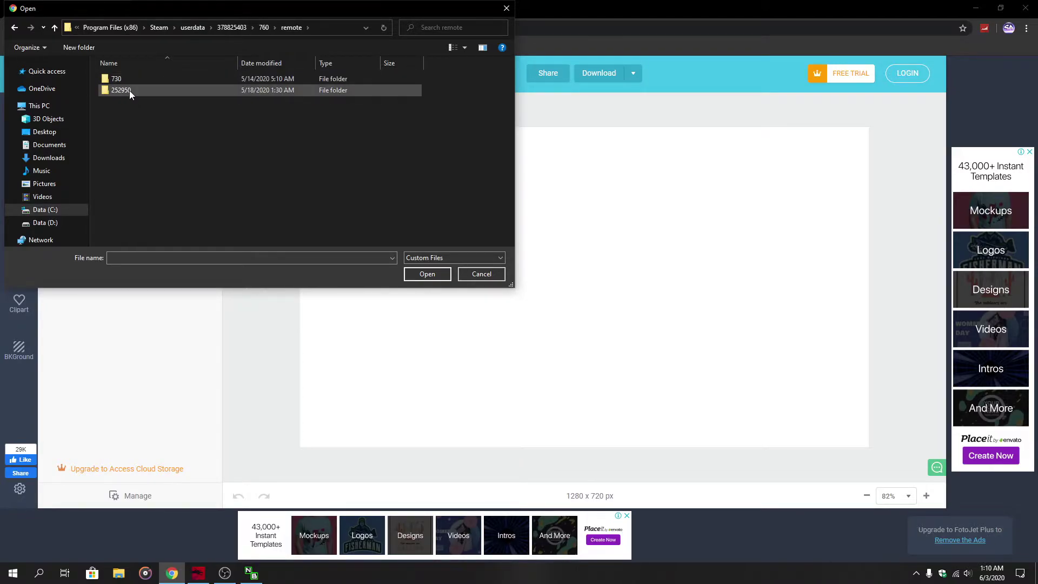
{"action": "double_click", "coordinate": [129, 79]}
{"action": "double_click", "coordinate": [135, 78]}
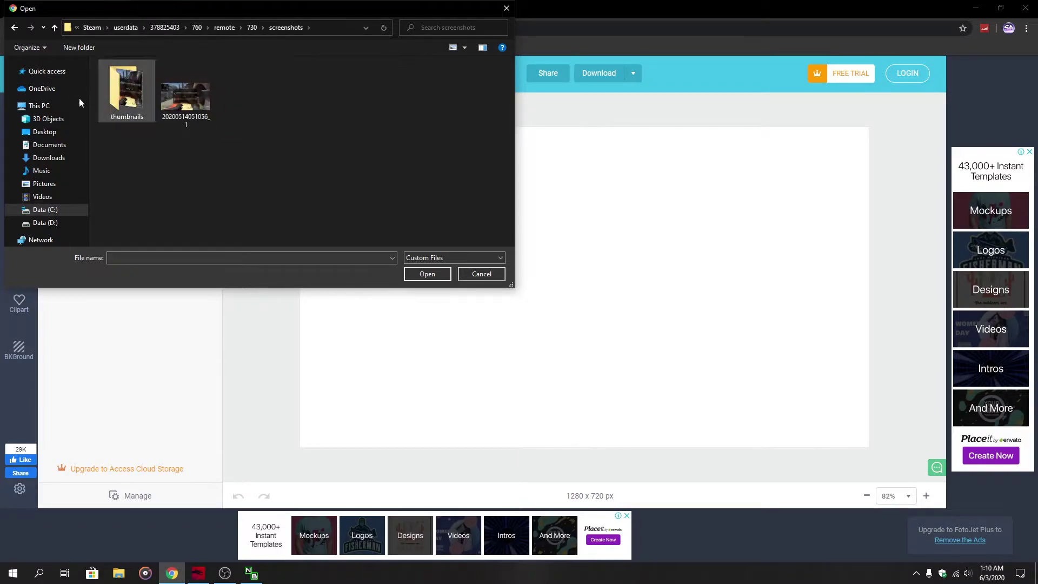
{"action": "left_click", "coordinate": [15, 28]}
{"action": "left_click", "coordinate": [15, 29]}
{"action": "left_click", "coordinate": [162, 89]}
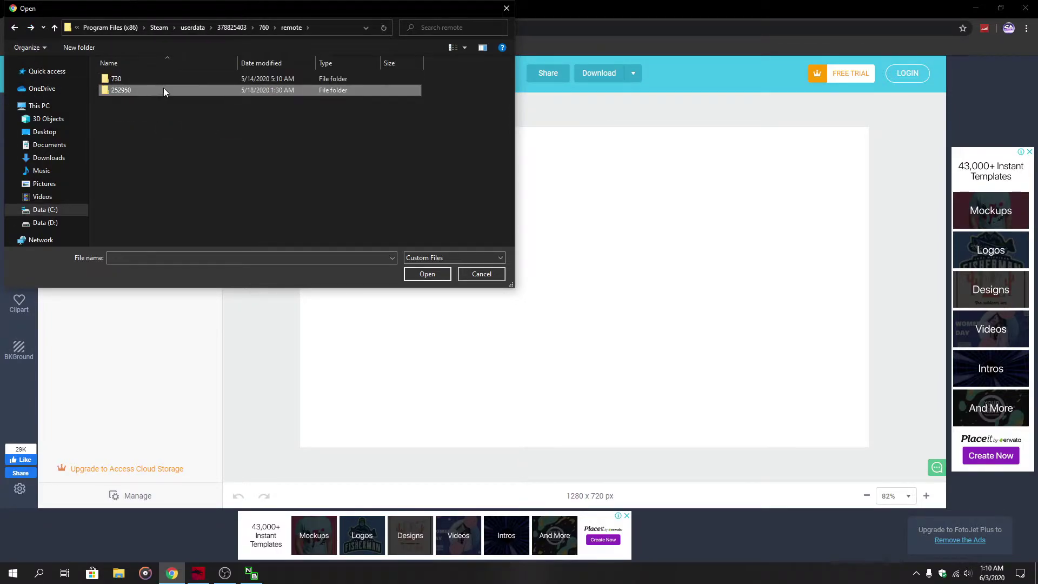
{"action": "double_click", "coordinate": [136, 91]}
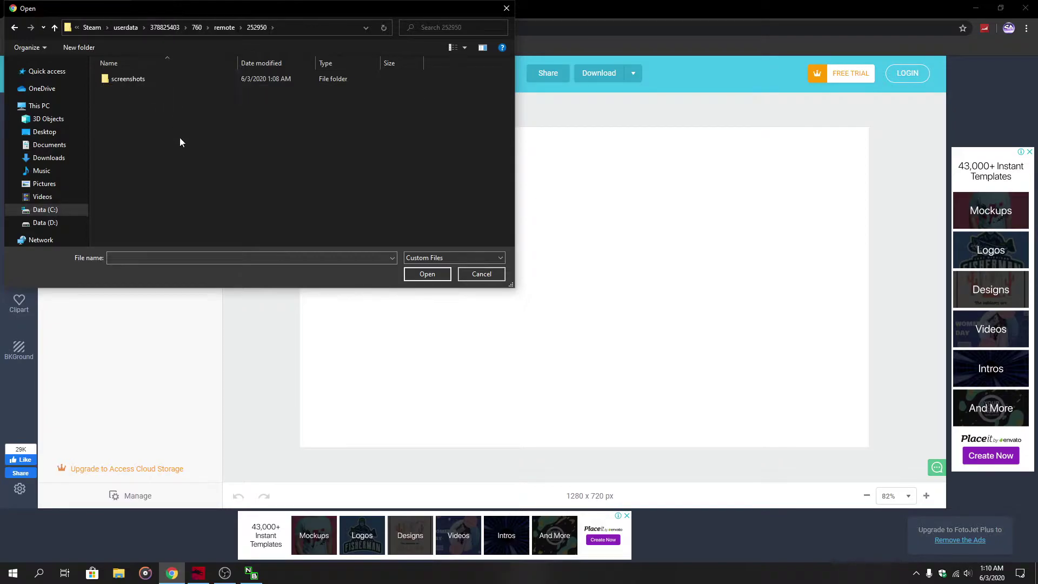
{"action": "double_click", "coordinate": [144, 79]}
{"action": "scroll", "coordinate": [379, 154], "scroll_direction": "down", "scroll_amount": 10}
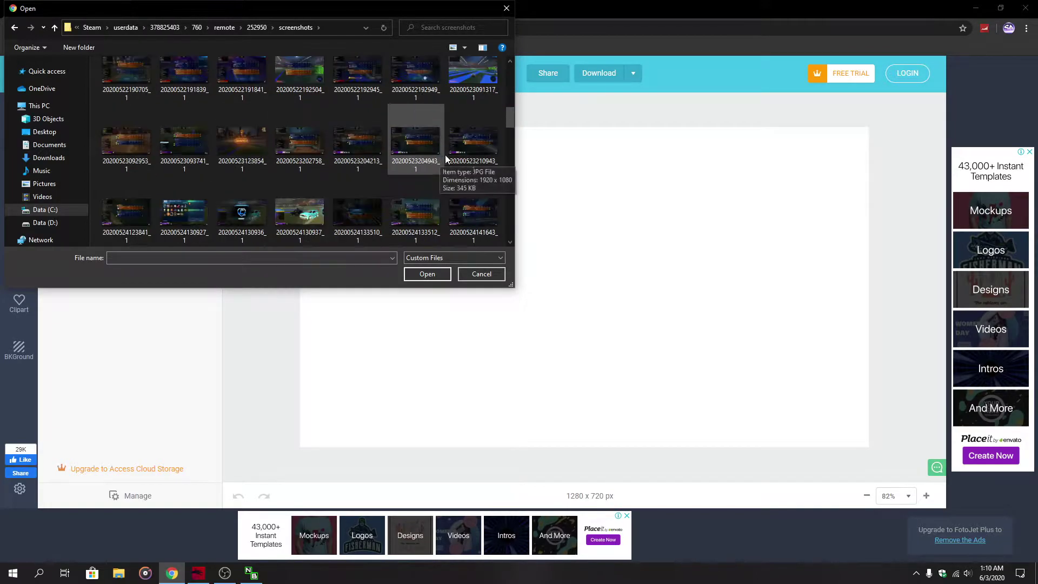
{"action": "left_click", "coordinate": [185, 226]}
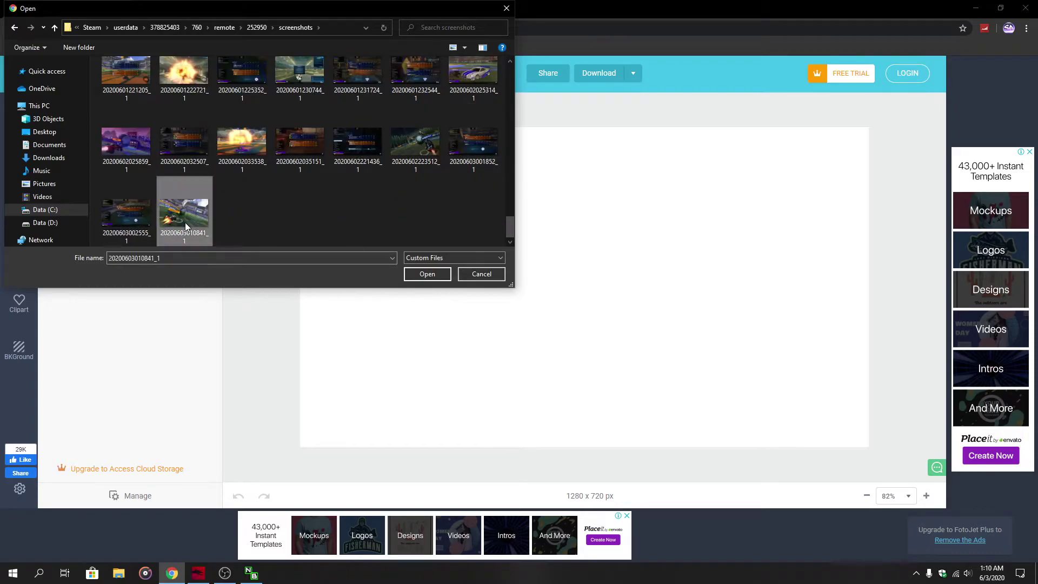
{"action": "double_click", "coordinate": [185, 222]}
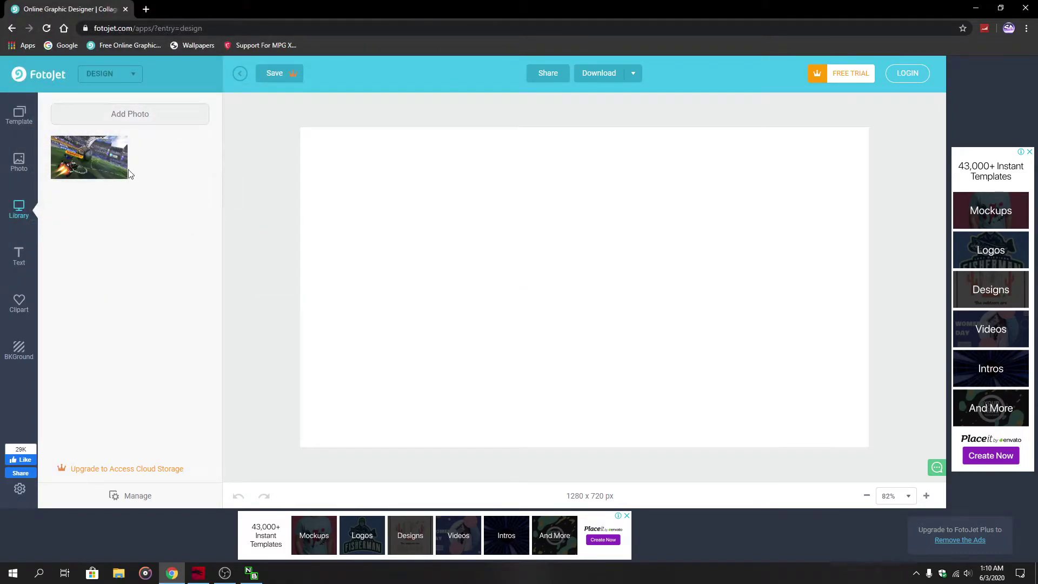
Place the imported screenshot on the canvas, align it to the upper-left corner and enlarge it to fill the whole design.
{"action": "left_click", "coordinate": [93, 168]}
{"action": "left_click", "coordinate": [641, 303]}
{"action": "left_click_drag", "start_coordinate": [641, 303], "coordinate": [435, 189]}
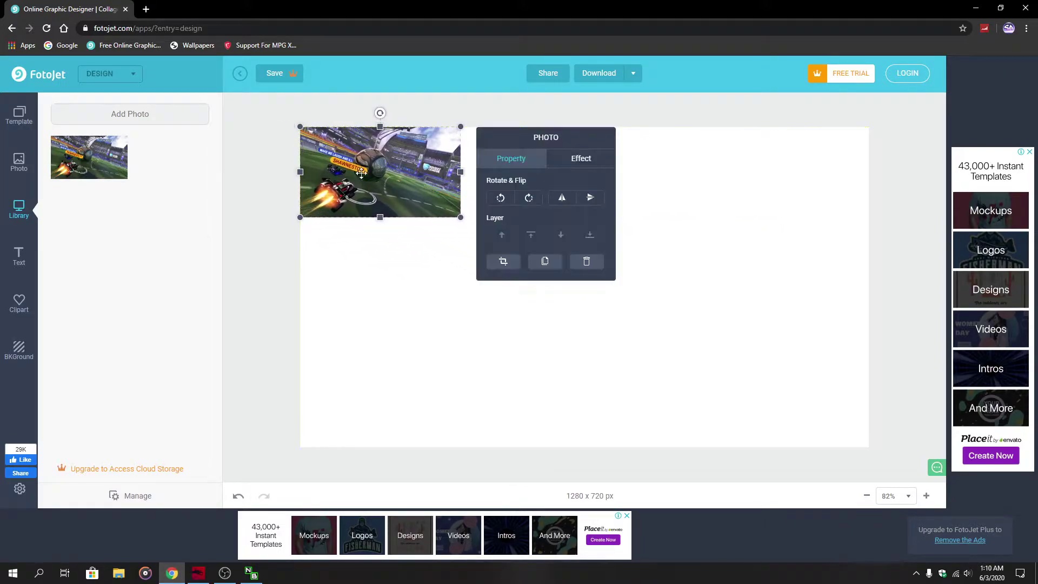
{"action": "mouse_move", "coordinate": [326, 142]}
{"action": "left_mouse_down"}
{"action": "mouse_move", "coordinate": [344, 159]}
{"action": "mouse_move", "coordinate": [344, 145]}
{"action": "mouse_move", "coordinate": [326, 141]}
{"action": "left_mouse_up"}
{"action": "left_click_drag", "start_coordinate": [460, 218], "coordinate": [868, 425]}
{"action": "left_click_drag", "start_coordinate": [870, 288], "coordinate": [869, 287]}
{"action": "left_click", "coordinate": [910, 260]}
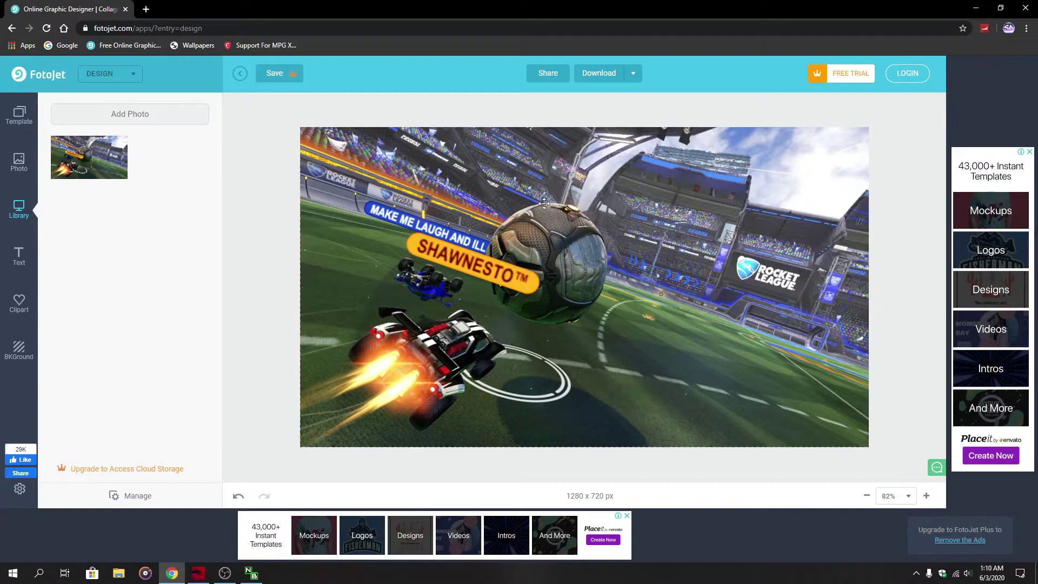
Import the image Thumbnail Border Shawnesto from the red folder inside YouTube & Twitch Graphics on the D: drive.
{"action": "left_click", "coordinate": [112, 117]}
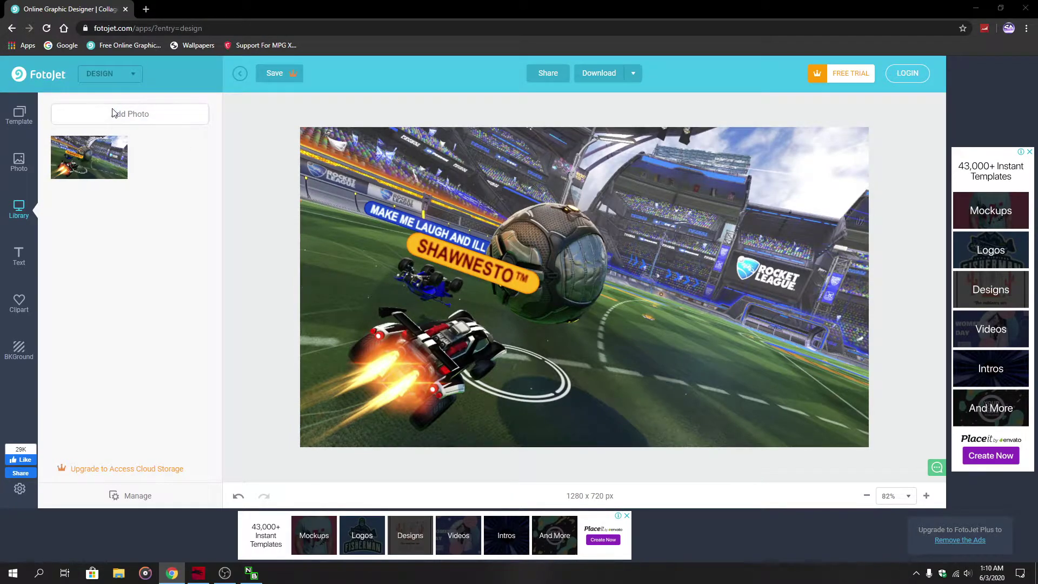
{"action": "left_click", "coordinate": [47, 223]}
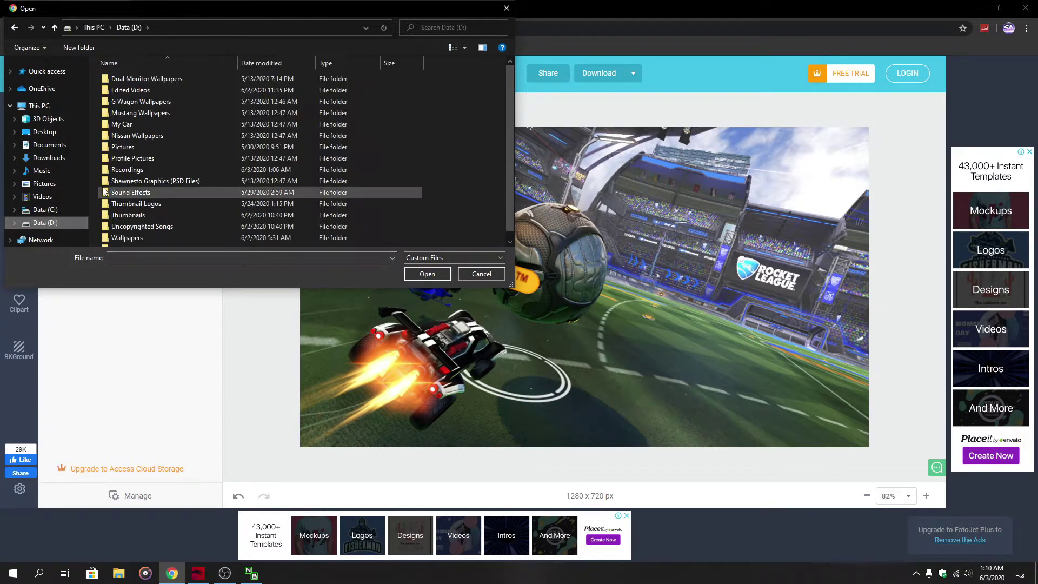
{"action": "scroll", "coordinate": [170, 229], "scroll_direction": "down", "scroll_amount": 1}
{"action": "double_click", "coordinate": [160, 241]}
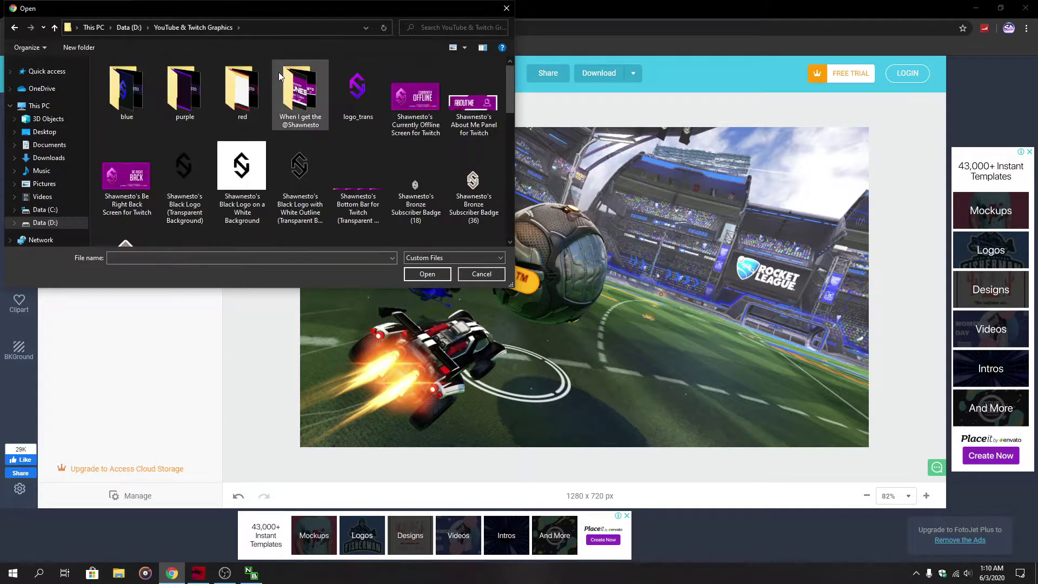
{"action": "double_click", "coordinate": [276, 81]}
{"action": "left_click", "coordinate": [15, 27]}
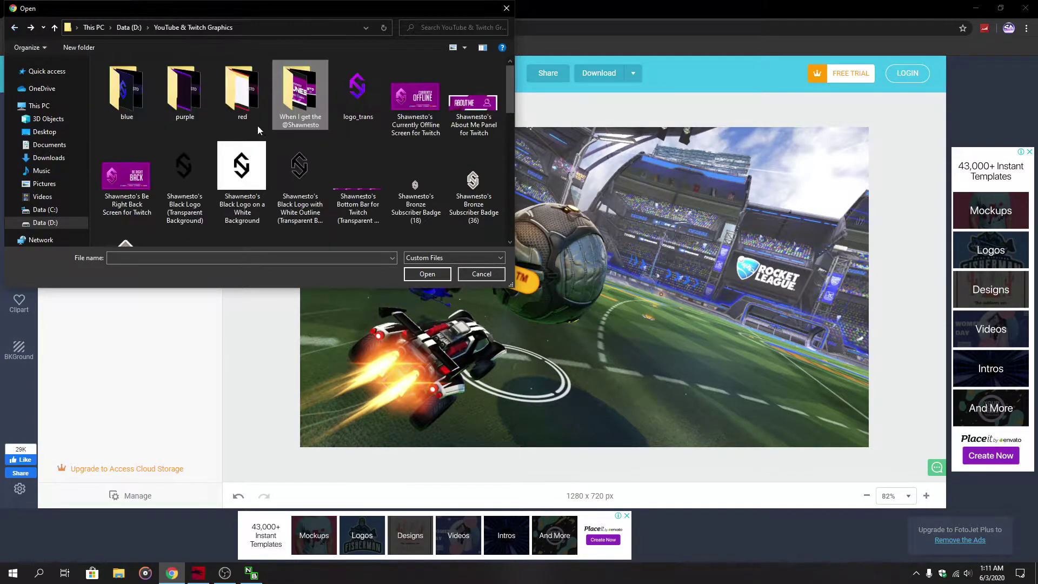
{"action": "double_click", "coordinate": [300, 94]}
{"action": "double_click", "coordinate": [488, 106]}
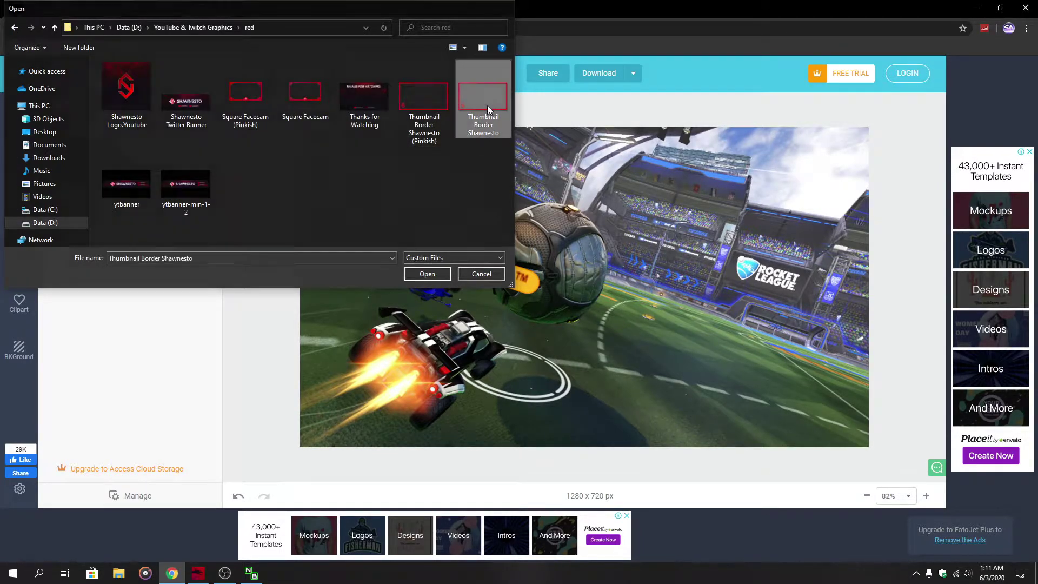
Place the red border over the screenshot, starting at the upper-left corner, and scale it to frame the whole canvas.
{"action": "left_click", "coordinate": [559, 256]}
{"action": "left_click_drag", "start_coordinate": [568, 243], "coordinate": [363, 129]}
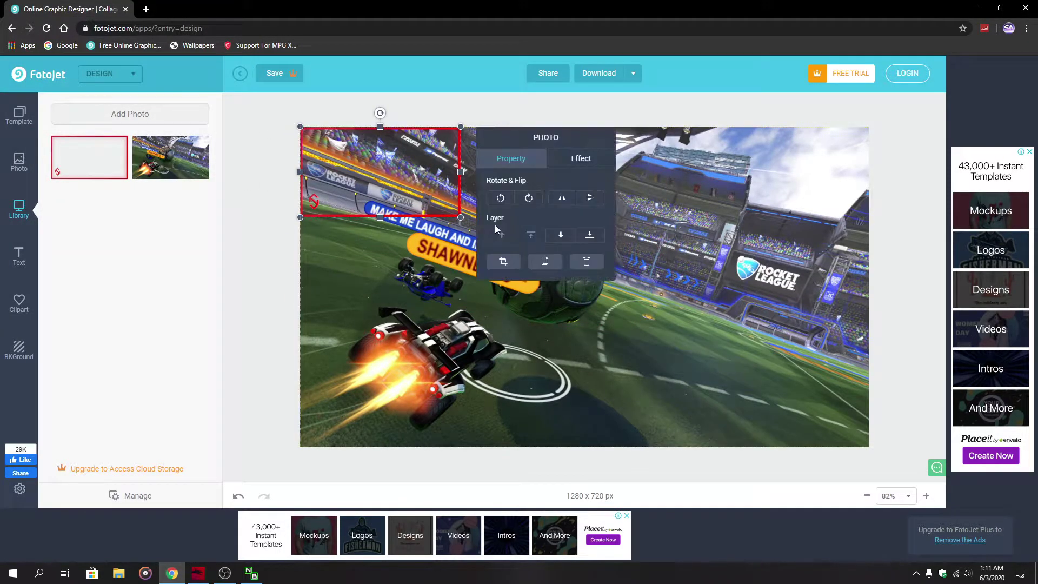
{"action": "left_click_drag", "start_coordinate": [460, 217], "coordinate": [868, 456]}
{"action": "left_click_drag", "start_coordinate": [869, 287], "coordinate": [869, 287]}
{"action": "left_click", "coordinate": [897, 246]}
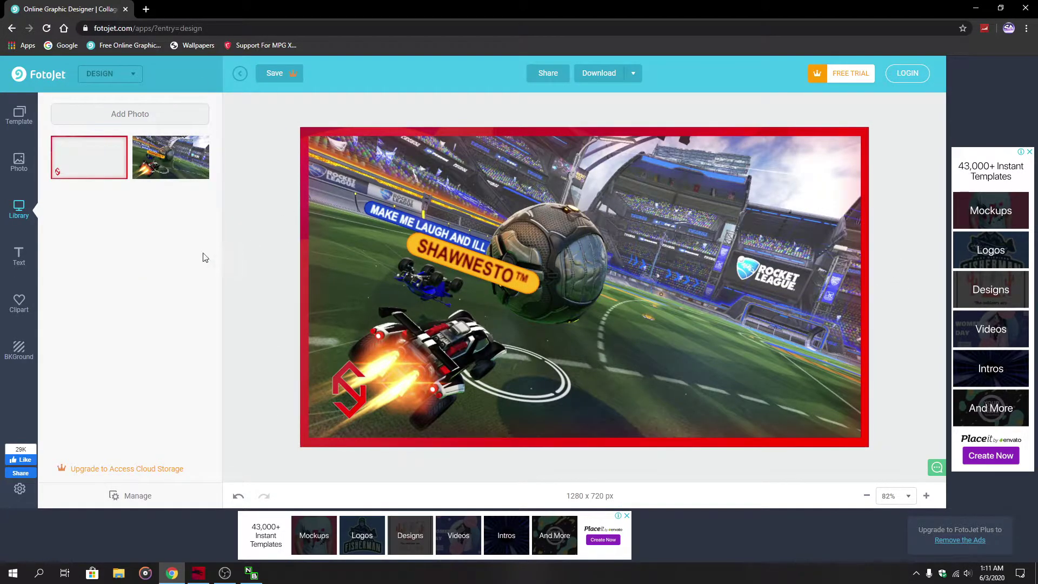
Start adding another photo and open the Thumbnail Logos folder on the D: drive.
{"action": "left_click", "coordinate": [114, 113]}
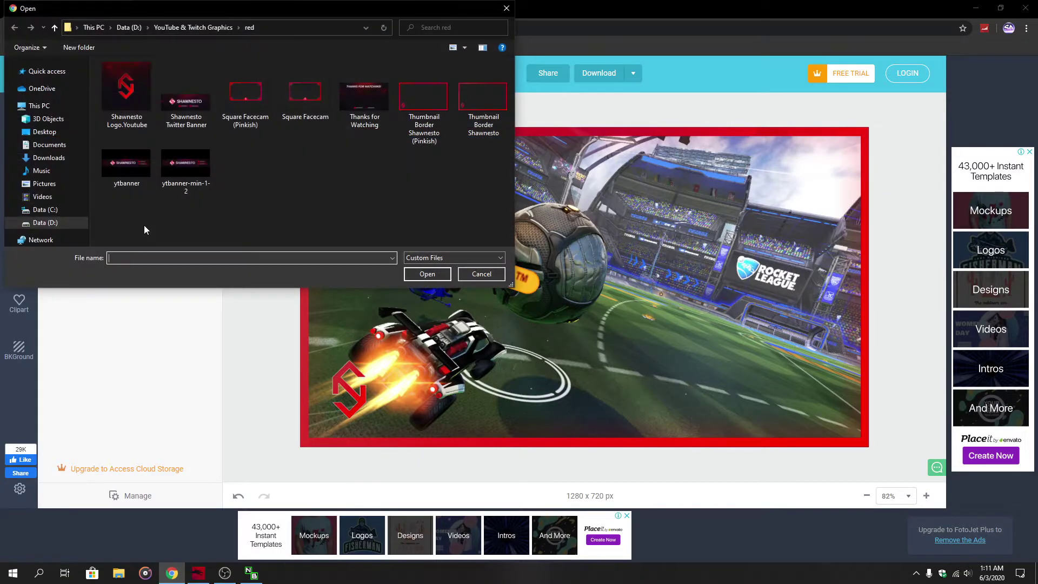
{"action": "left_click", "coordinate": [54, 223]}
{"action": "scroll", "coordinate": [365, 154], "scroll_direction": "down", "scroll_amount": 3}
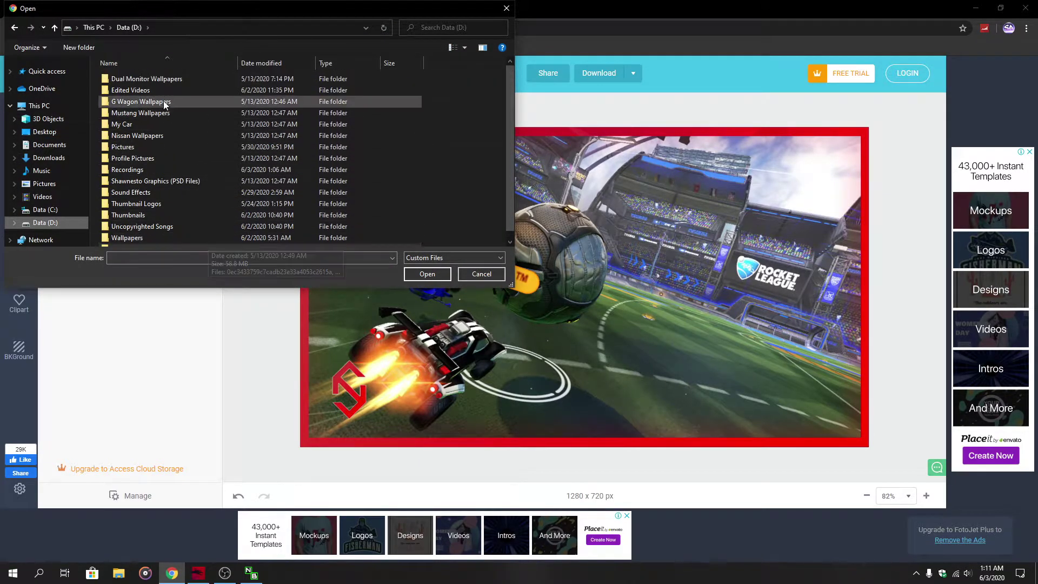
{"action": "double_click", "coordinate": [160, 196]}
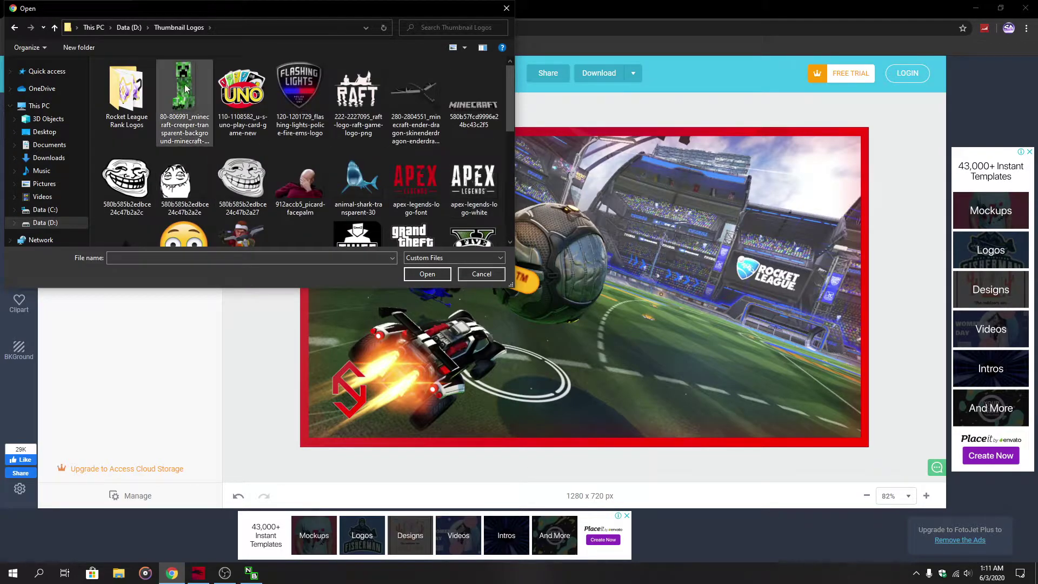
Find the Rocket League logos in the folder and import the one named RL Logo.
{"action": "scroll", "coordinate": [243, 105], "scroll_direction": "down", "scroll_amount": 10}
{"action": "scroll", "coordinate": [376, 132], "scroll_direction": "up", "scroll_amount": 4}
{"action": "scroll", "coordinate": [340, 151], "scroll_direction": "down", "scroll_amount": 4}
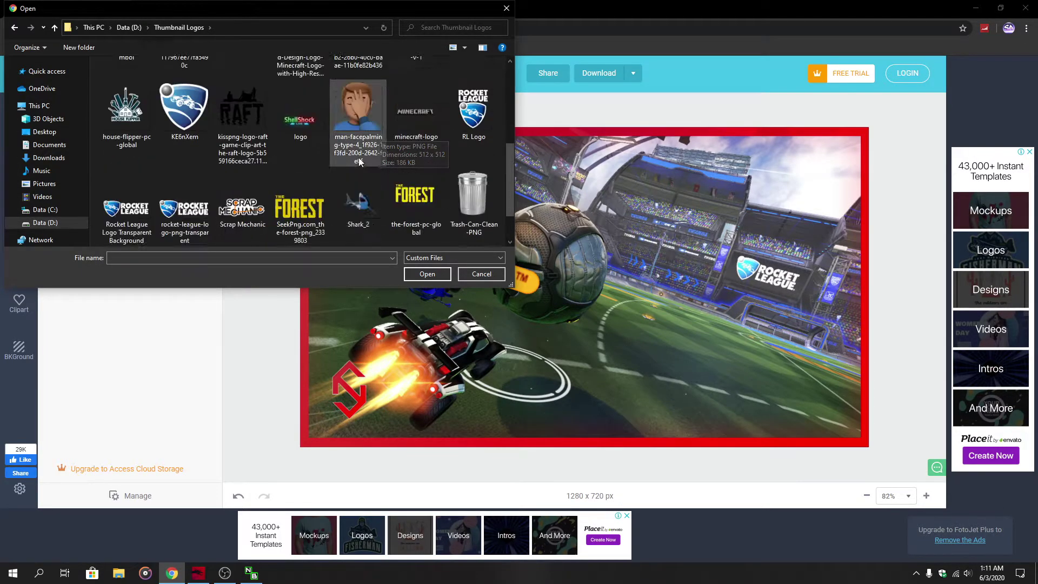
{"action": "scroll", "coordinate": [193, 149], "scroll_direction": "up", "scroll_amount": 1}
{"action": "left_click", "coordinate": [192, 216]}
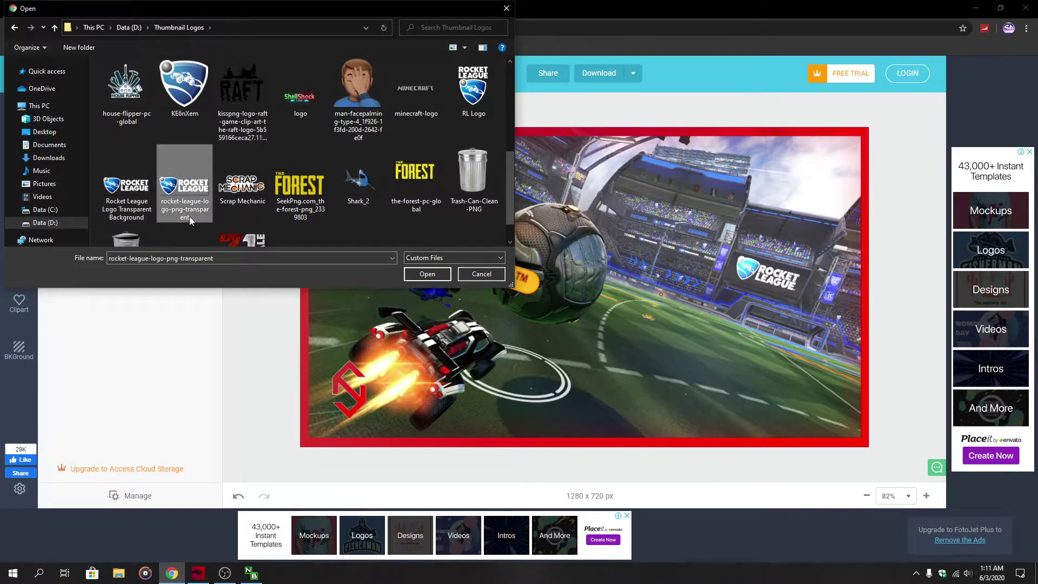
{"action": "left_click", "coordinate": [472, 89]}
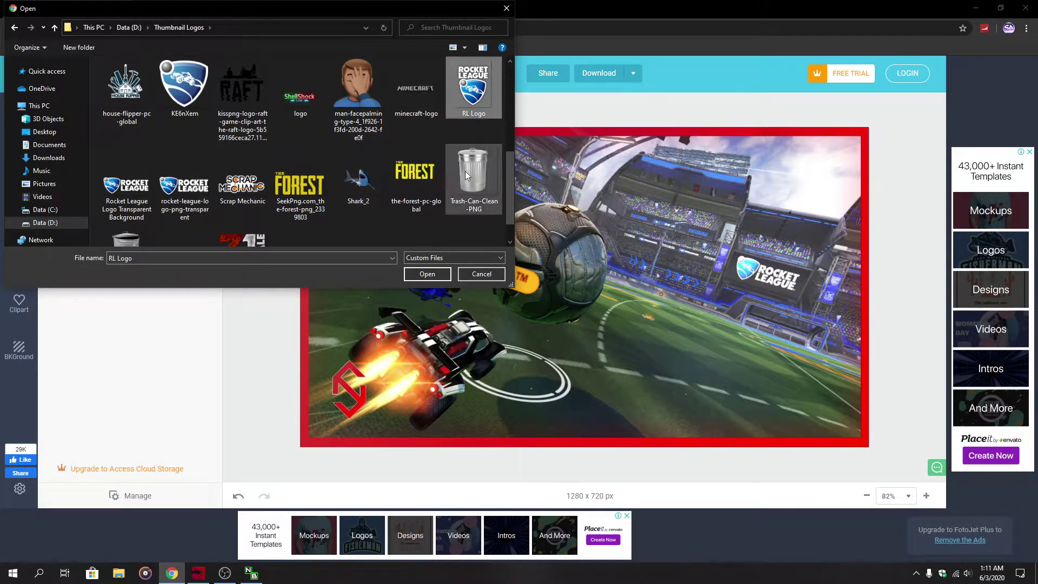
{"action": "left_click", "coordinate": [191, 212]}
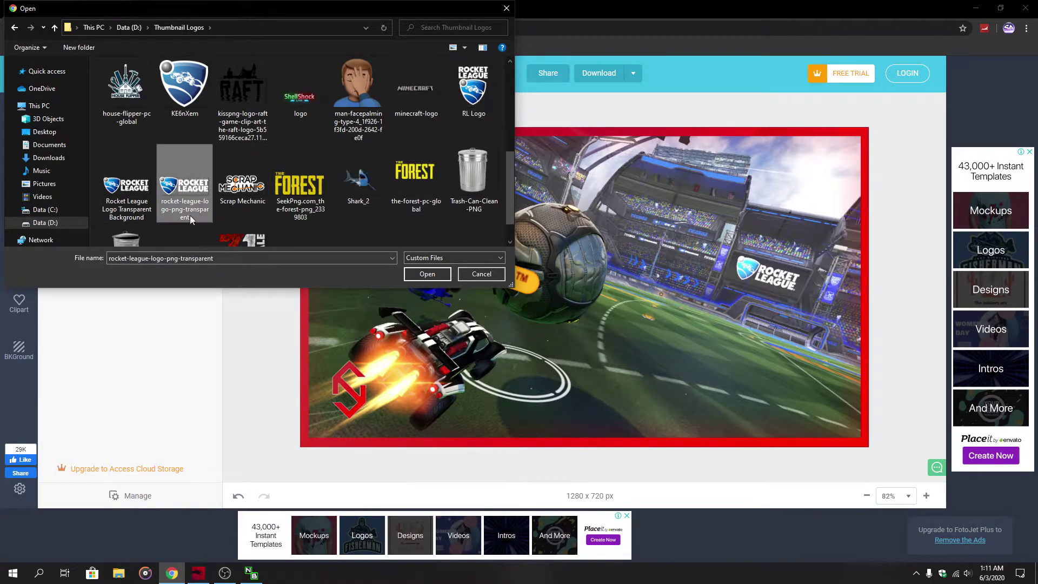
{"action": "left_click", "coordinate": [104, 215]}
{"action": "left_click", "coordinate": [474, 108]}
{"action": "double_click", "coordinate": [465, 103]}
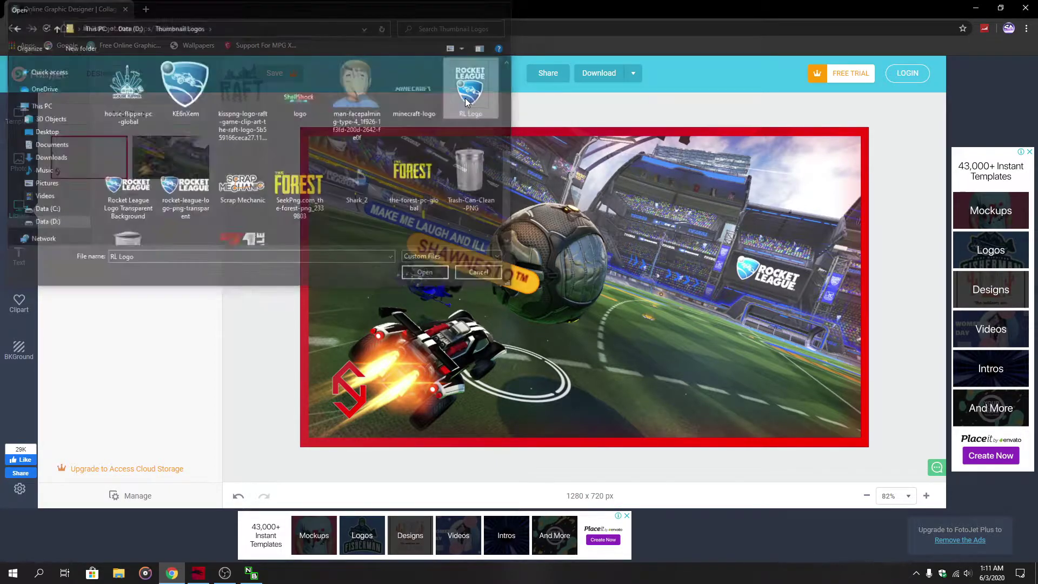
Place the Rocket League logo on the design and position it in the canvas's upper-right corner inside the border.
{"action": "left_click", "coordinate": [78, 216]}
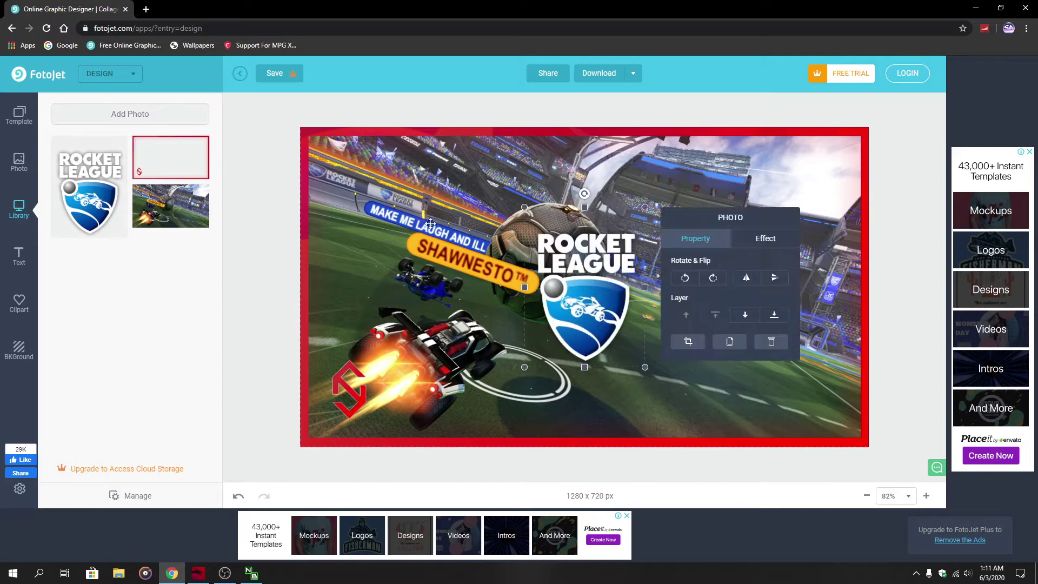
{"action": "left_click_drag", "start_coordinate": [589, 253], "coordinate": [806, 171]}
{"action": "left_click", "coordinate": [930, 231]}
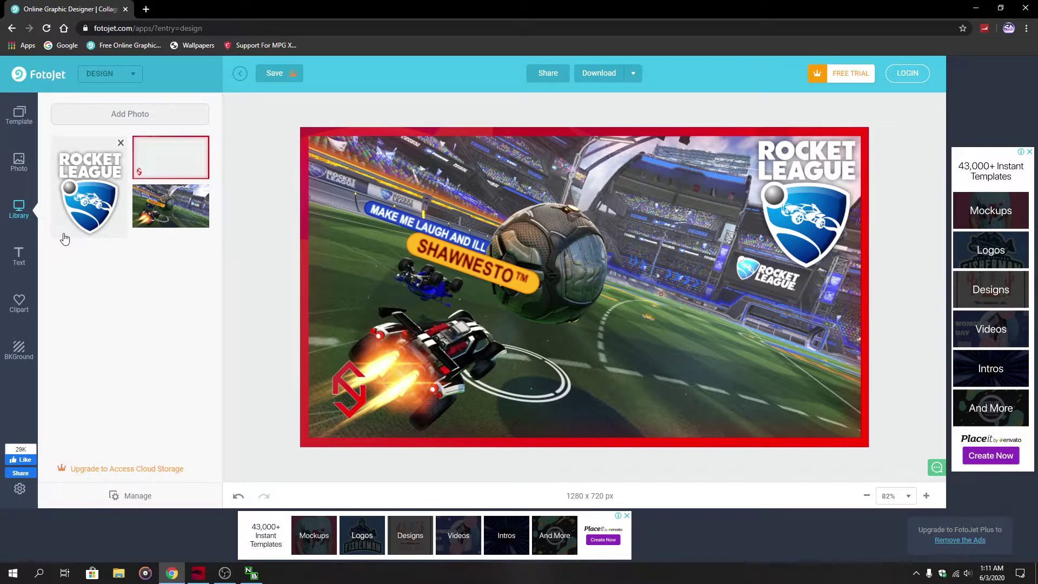
Add a text in the yellow Bangers style with black outline and make it read "THUMBNAIL FOR VIDEO".
{"action": "left_click", "coordinate": [19, 257]}
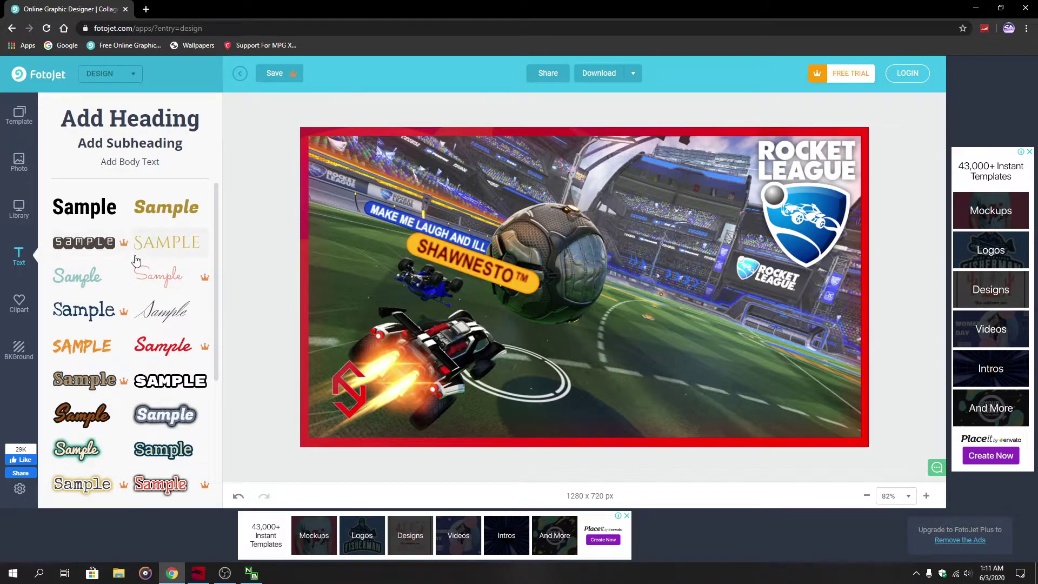
{"action": "scroll", "coordinate": [135, 303], "scroll_direction": "down", "scroll_amount": 4}
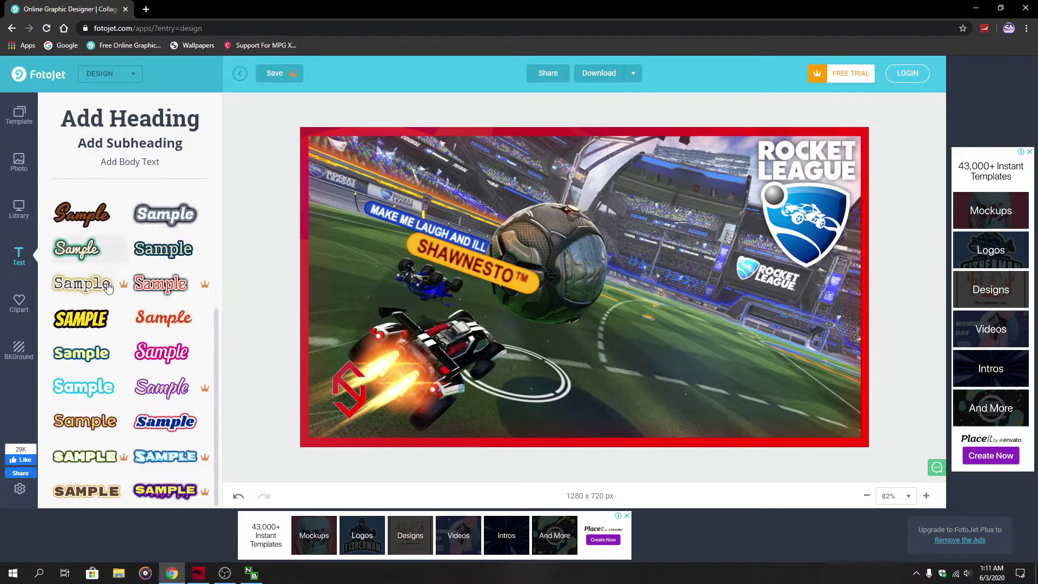
{"action": "left_click", "coordinate": [80, 318]}
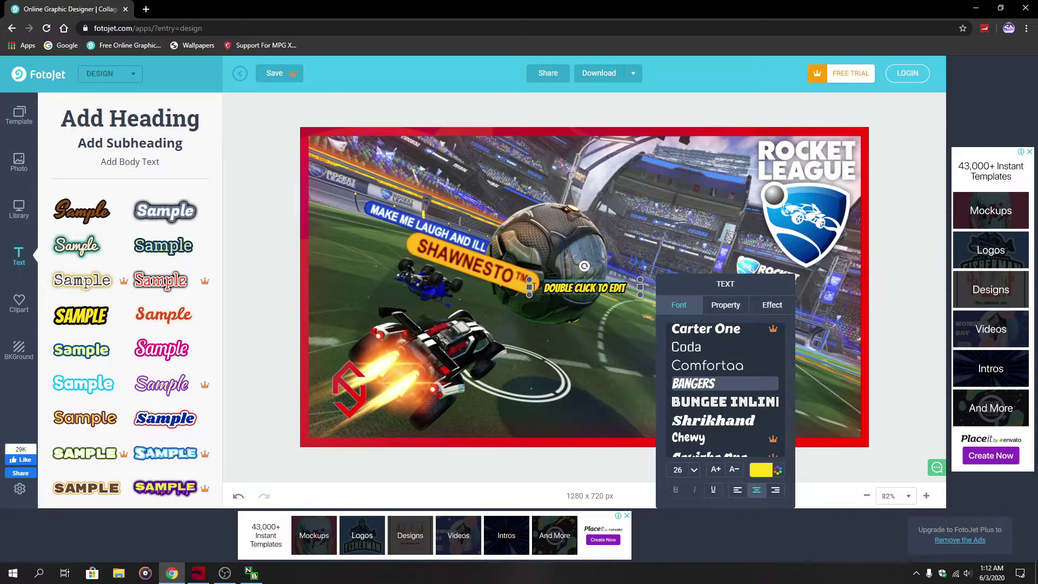
{"action": "double_click", "coordinate": [531, 286]}
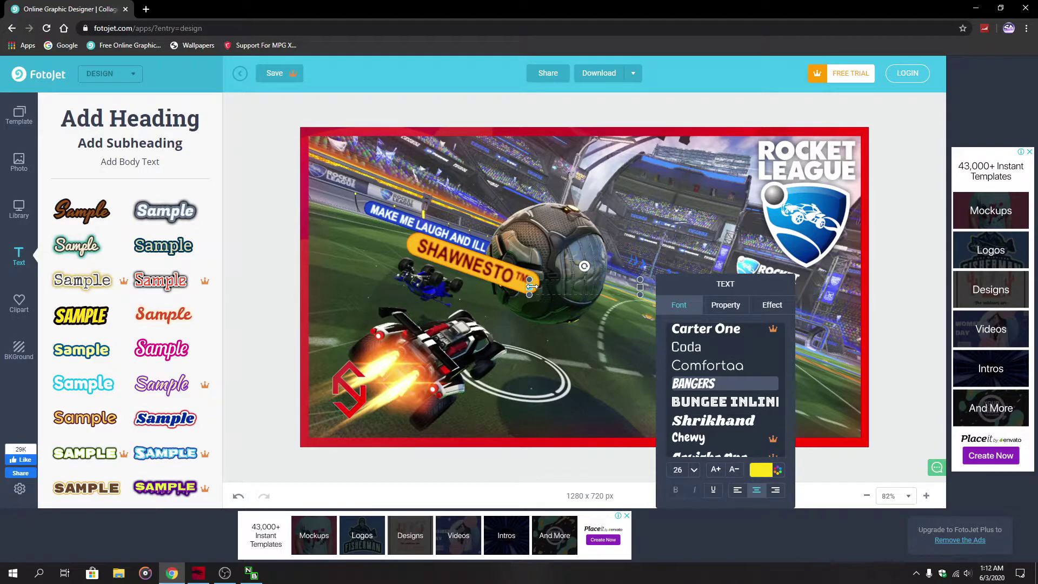
{"action": "type", "text": "THUMBNAIL FOR VIDEO"}
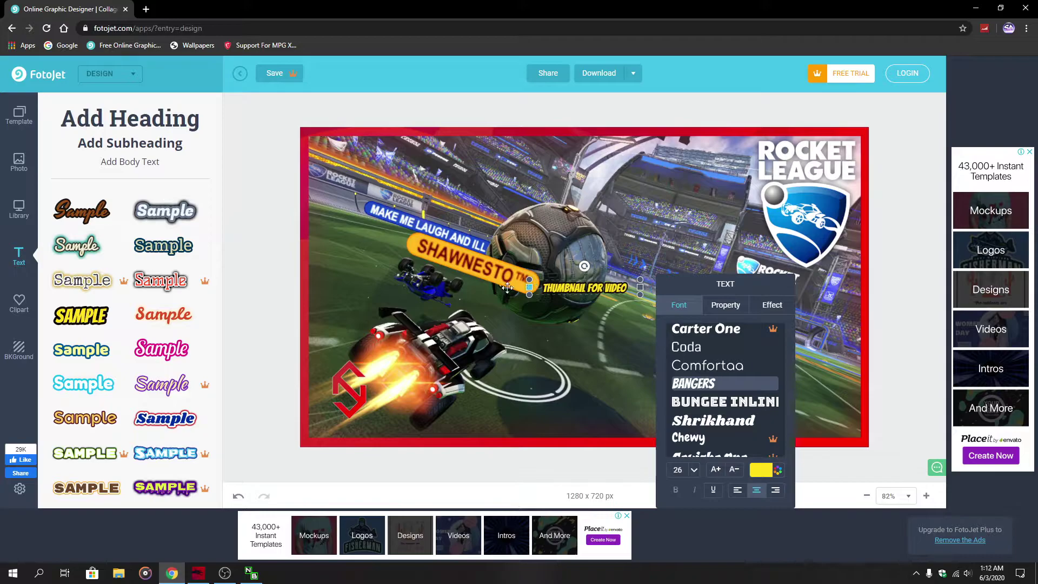
Finish the title with an exclamation mark and change its text colour to white.
{"action": "type", "text": "!"}
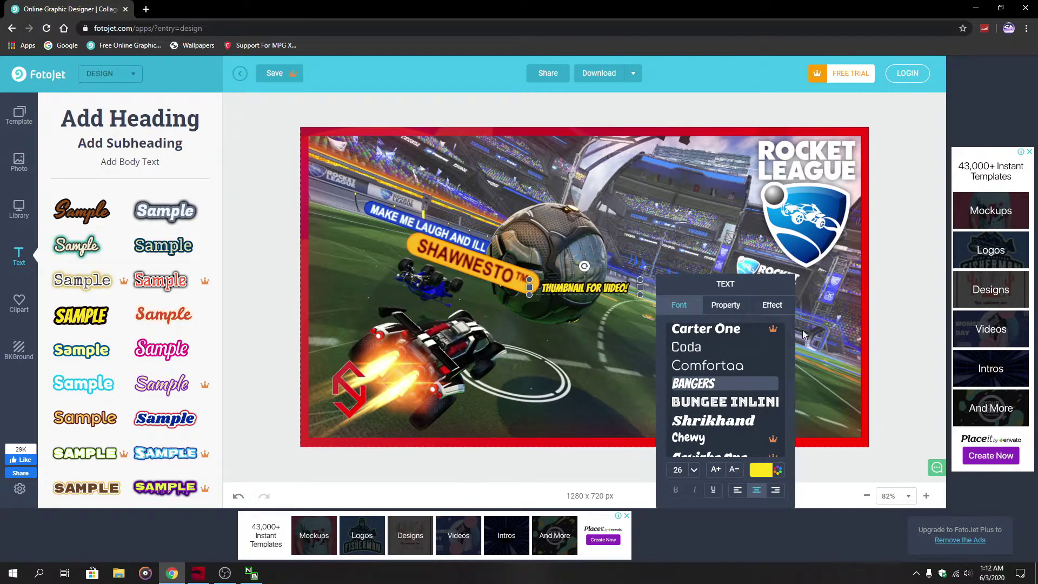
{"action": "left_click", "coordinate": [759, 472]}
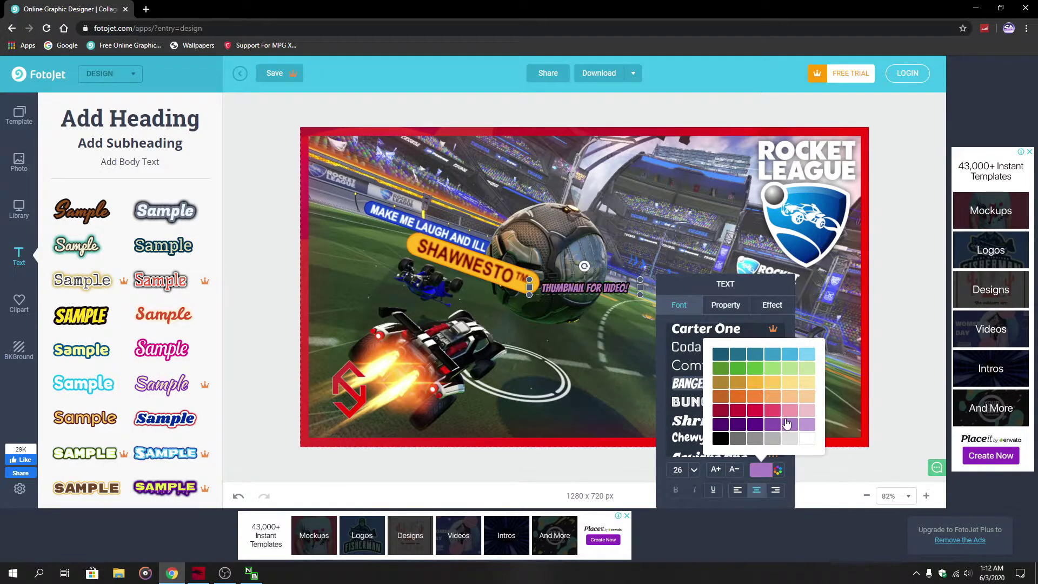
{"action": "left_click", "coordinate": [529, 280]}
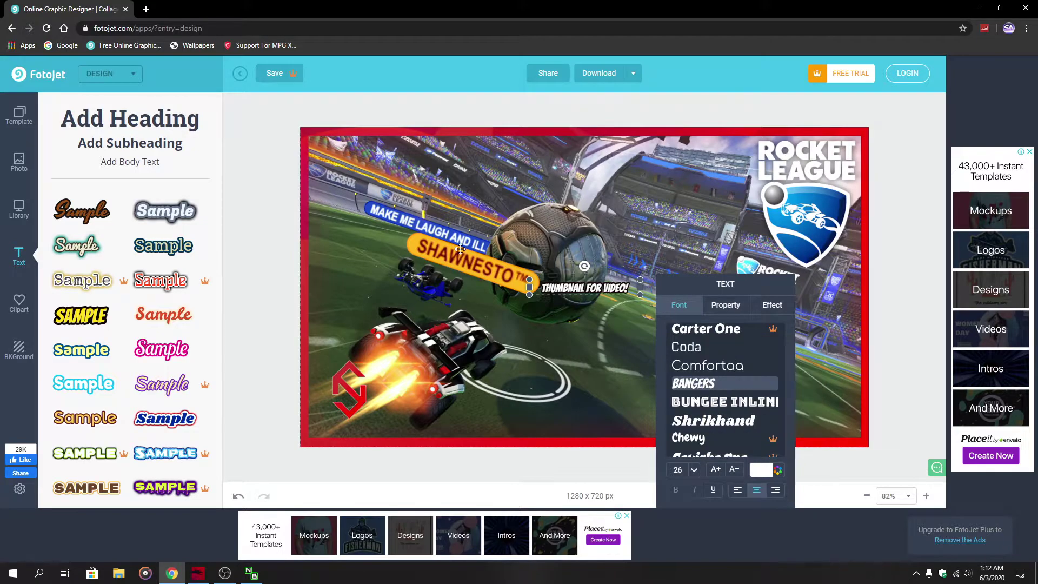
Enlarge the title to about font size 118 and move it along the upper part of the canvas.
{"action": "left_click_drag", "start_coordinate": [529, 279], "coordinate": [267, 243]}
{"action": "left_click_drag", "start_coordinate": [436, 289], "coordinate": [470, 186]}
{"action": "left_click_drag", "start_coordinate": [673, 192], "coordinate": [865, 217]}
{"action": "left_click_drag", "start_coordinate": [683, 170], "coordinate": [672, 216]}
{"action": "left_click_drag", "start_coordinate": [882, 236], "coordinate": [758, 220]}
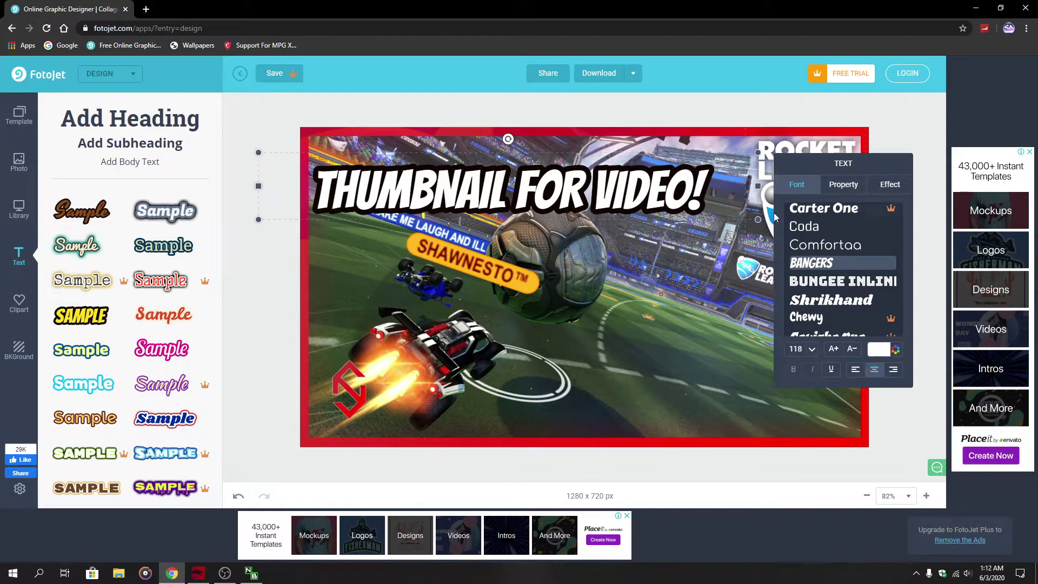
{"action": "left_click_drag", "start_coordinate": [743, 203], "coordinate": [764, 187]}
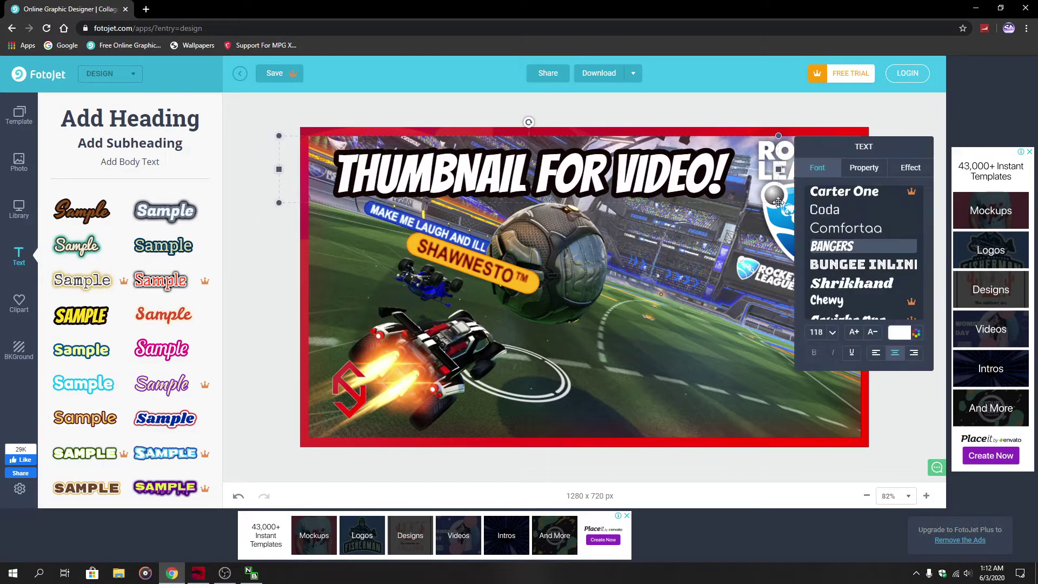
Left-align the title and fit its text box between the left border and the Rocket League logo at font size 123.
{"action": "left_click", "coordinate": [877, 354]}
{"action": "left_click_drag", "start_coordinate": [771, 180], "coordinate": [816, 197]}
{"action": "left_click_drag", "start_coordinate": [812, 160], "coordinate": [744, 195]}
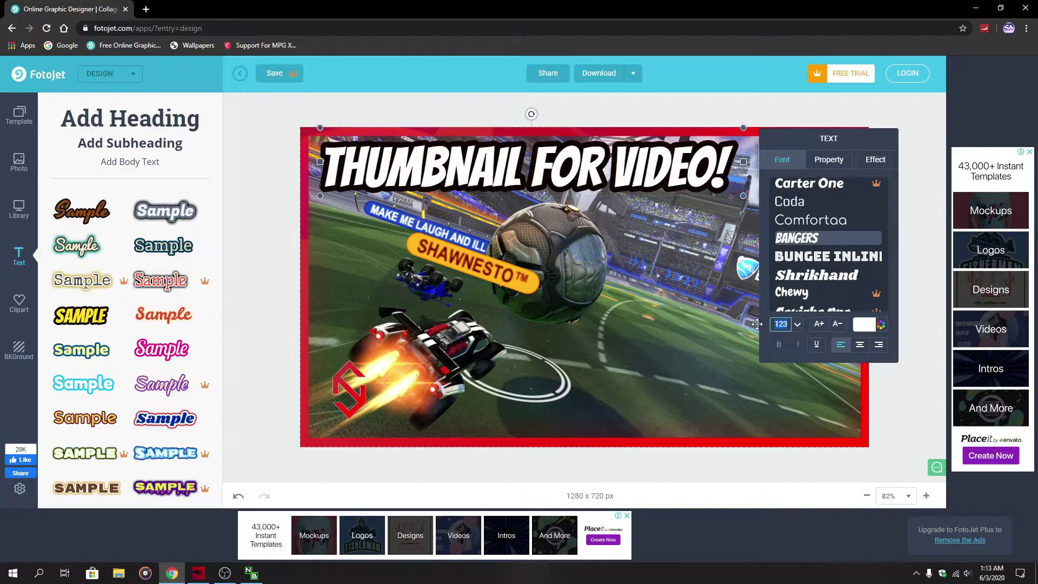
Enlarge the title to font size 179, wrapped onto two lines in the canvas's upper-left area beside the Rocket League logo.
{"action": "left_click_drag", "start_coordinate": [700, 165], "coordinate": [777, 233]}
{"action": "left_click_drag", "start_coordinate": [774, 171], "coordinate": [731, 172]}
{"action": "left_click", "coordinate": [789, 172]}
{"action": "left_click", "coordinate": [760, 176]}
{"action": "left_click_drag", "start_coordinate": [759, 207], "coordinate": [653, 207]}
{"action": "left_click_drag", "start_coordinate": [651, 284], "coordinate": [750, 328]}
{"action": "mouse_move", "coordinate": [523, 197]}
{"action": "left_mouse_down"}
{"action": "mouse_move", "coordinate": [515, 188]}
{"action": "mouse_move", "coordinate": [519, 197]}
{"action": "left_mouse_up"}
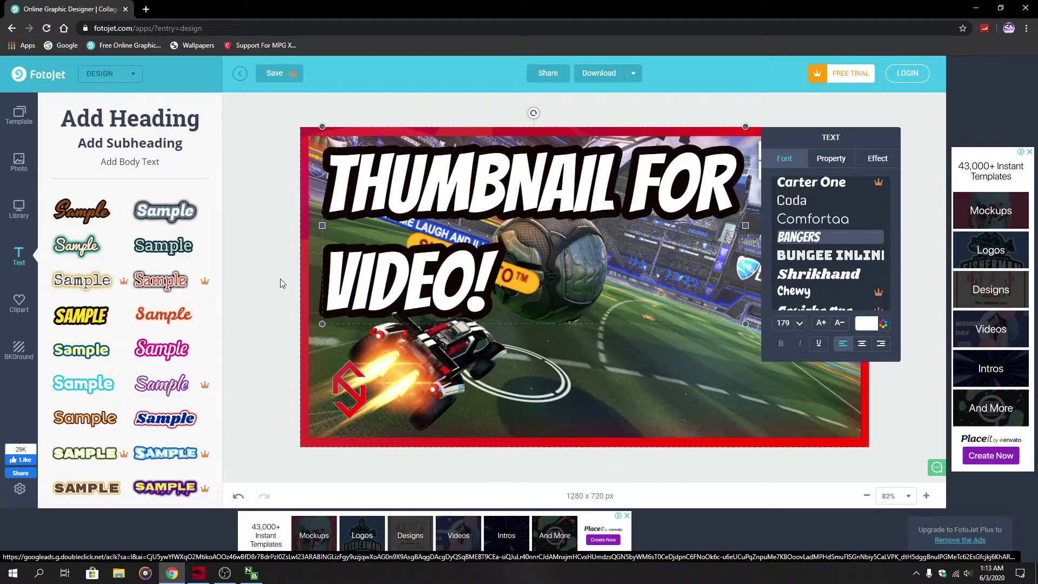
Try pink and red shades on the title and set its text colour to dark red.
{"action": "left_click", "coordinate": [255, 218]}
{"action": "left_click", "coordinate": [498, 194]}
{"action": "left_click", "coordinate": [866, 322]}
{"action": "left_click", "coordinate": [877, 412]}
{"action": "left_click", "coordinate": [872, 325]}
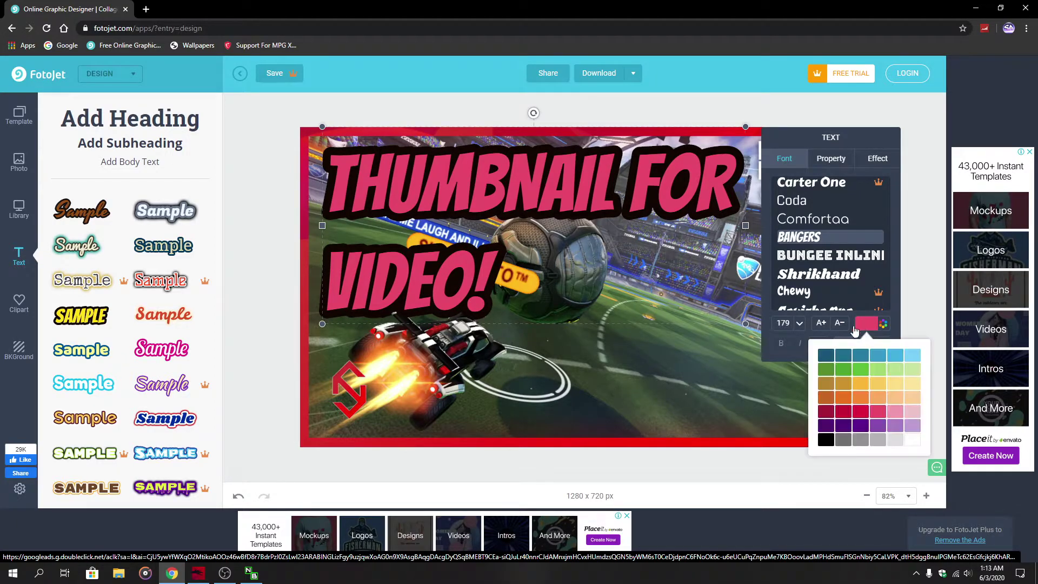
{"action": "left_click", "coordinate": [861, 413]}
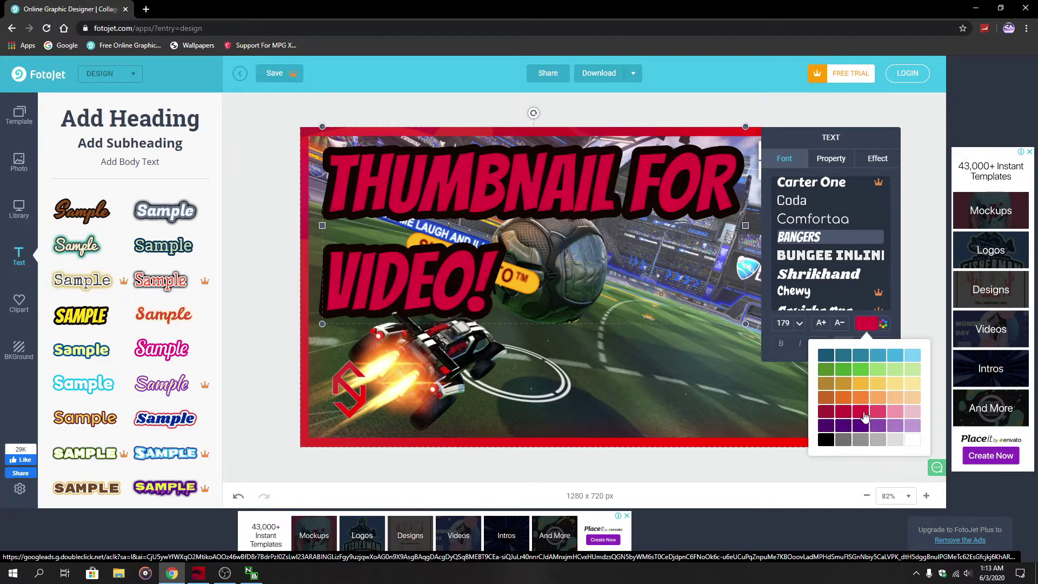
{"action": "left_click", "coordinate": [348, 178]}
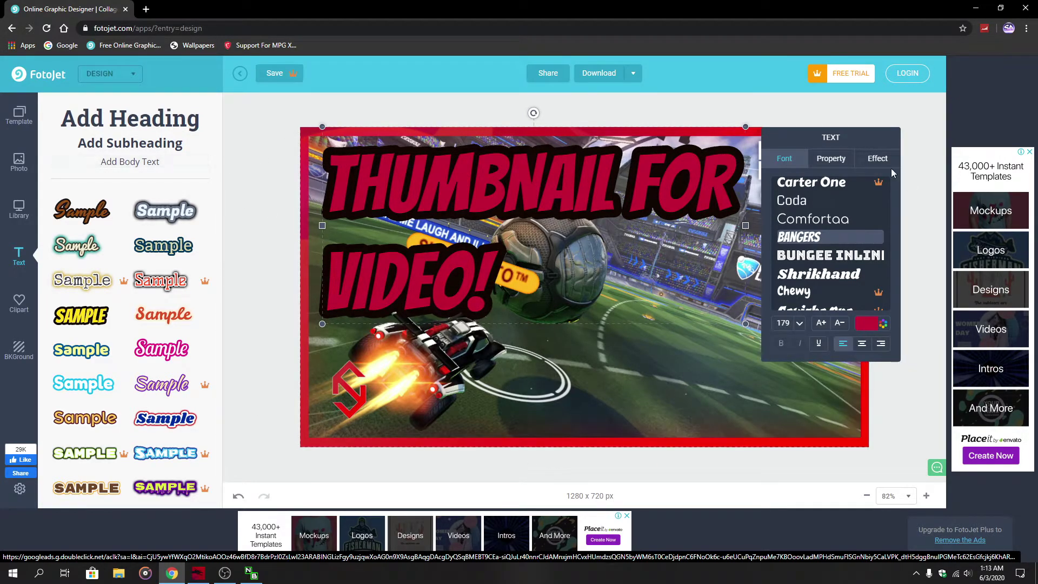
Keep the title's outline enabled, with its colour set to black and its width set to 20.
{"action": "left_click", "coordinate": [876, 159]}
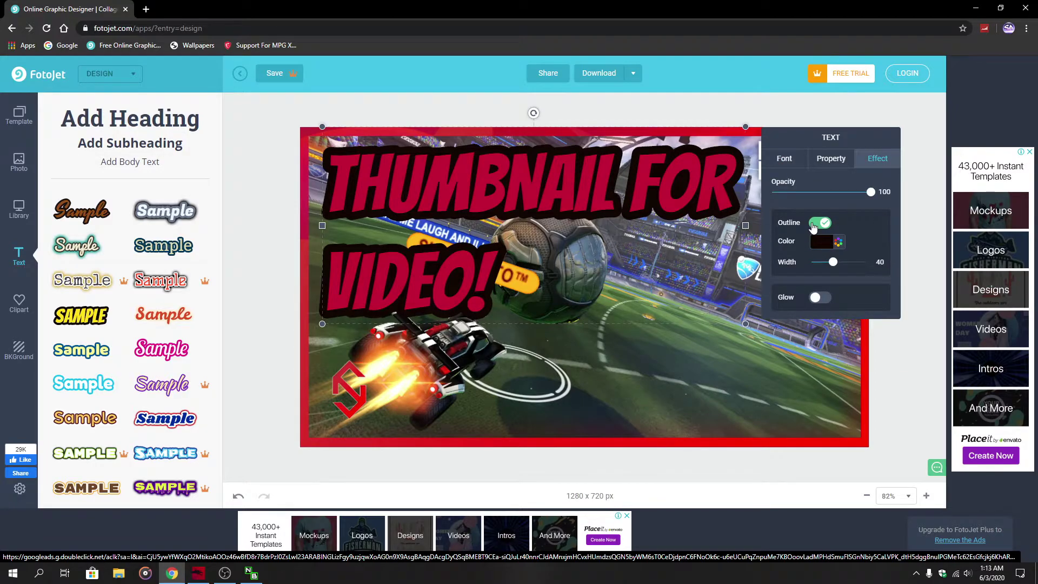
{"action": "left_click", "coordinate": [817, 222]}
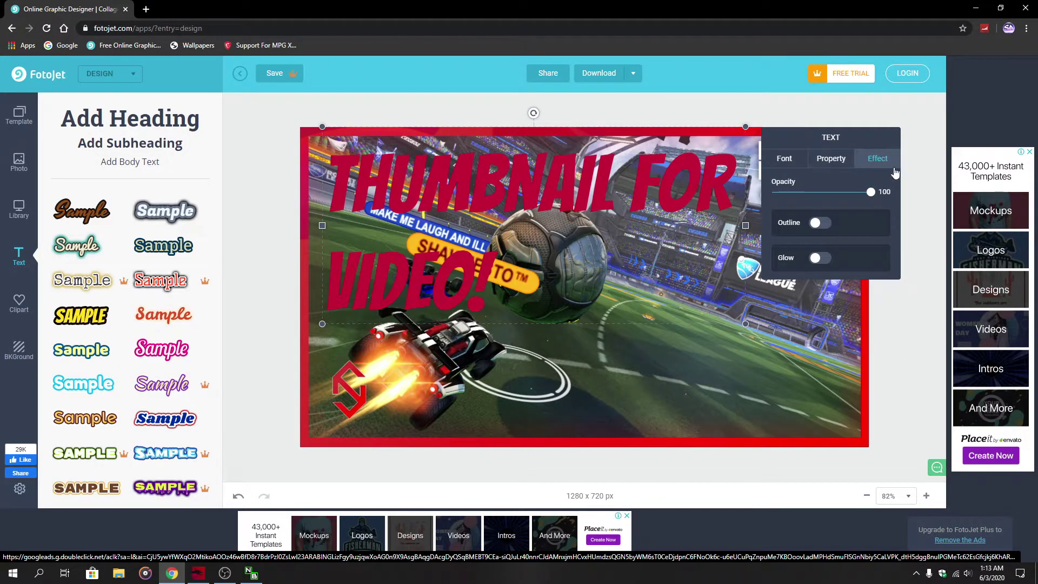
{"action": "left_click", "coordinate": [819, 222]}
{"action": "left_click", "coordinate": [818, 223]}
{"action": "left_click", "coordinate": [819, 223]}
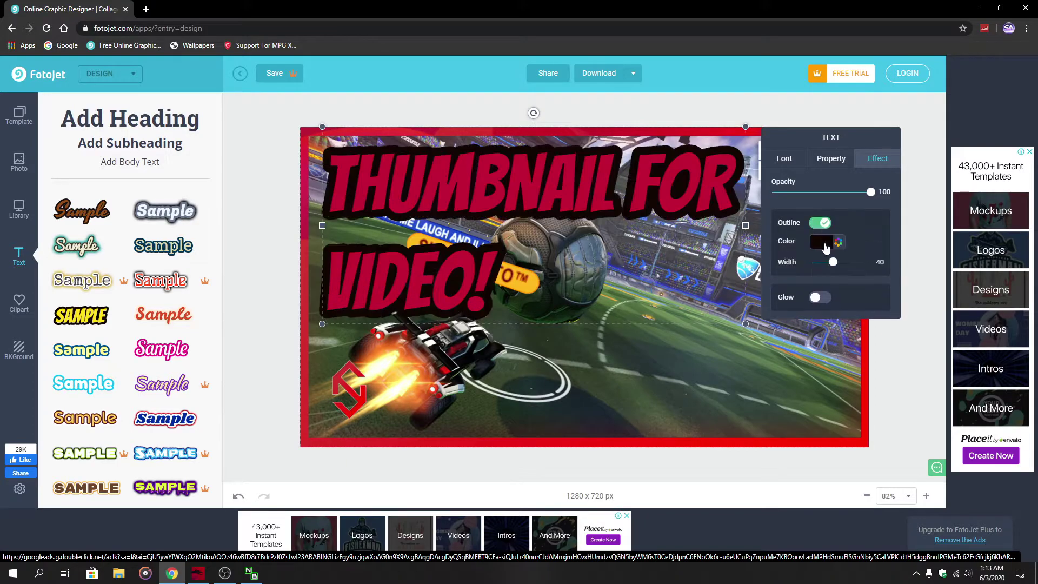
{"action": "left_click", "coordinate": [823, 243]}
{"action": "left_click", "coordinate": [833, 315]}
{"action": "left_click", "coordinate": [818, 342]}
{"action": "left_click", "coordinate": [818, 332]}
{"action": "left_click", "coordinate": [780, 357]}
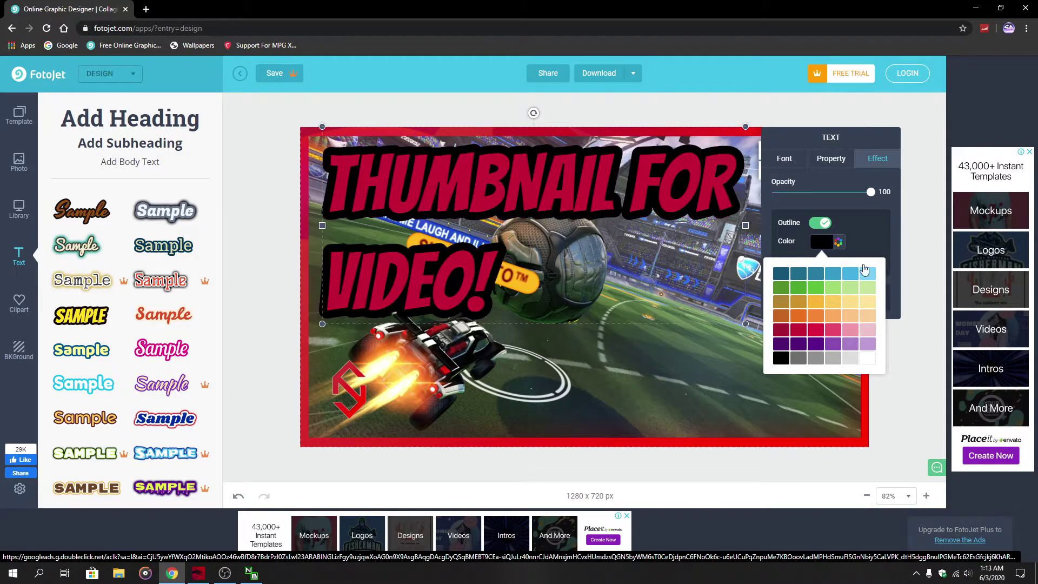
{"action": "mouse_move", "coordinate": [836, 263]}
{"action": "left_mouse_down"}
{"action": "mouse_move", "coordinate": [864, 264]}
{"action": "mouse_move", "coordinate": [751, 265]}
{"action": "mouse_move", "coordinate": [849, 272]}
{"action": "mouse_move", "coordinate": [824, 269]}
{"action": "left_mouse_up"}
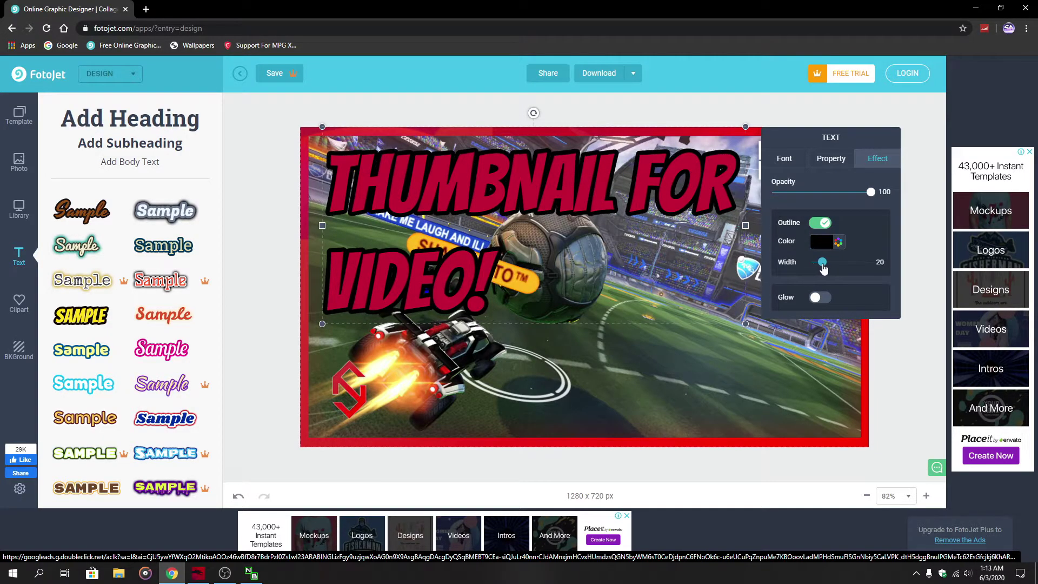
Try a glow on the title in several colours including white, and switch the glow off again.
{"action": "left_click", "coordinate": [817, 298]}
{"action": "left_click", "coordinate": [823, 317]}
{"action": "left_click", "coordinate": [851, 404]}
{"action": "left_click", "coordinate": [816, 418]}
{"action": "left_click", "coordinate": [867, 404]}
{"action": "left_click", "coordinate": [833, 419]}
{"action": "left_click", "coordinate": [797, 433]}
{"action": "left_click", "coordinate": [868, 432]}
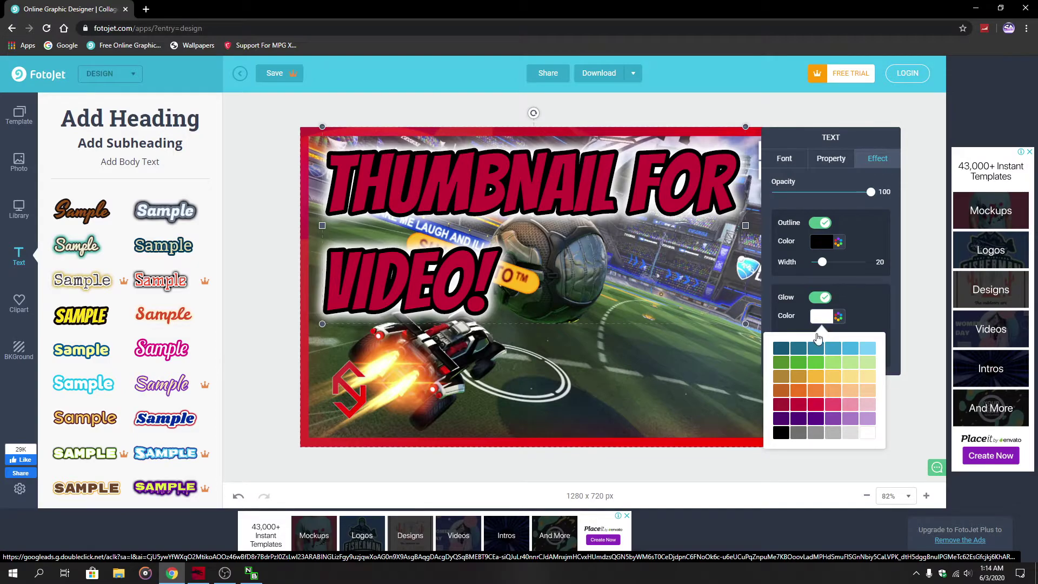
{"action": "left_click", "coordinate": [821, 319]}
{"action": "left_click", "coordinate": [819, 297]}
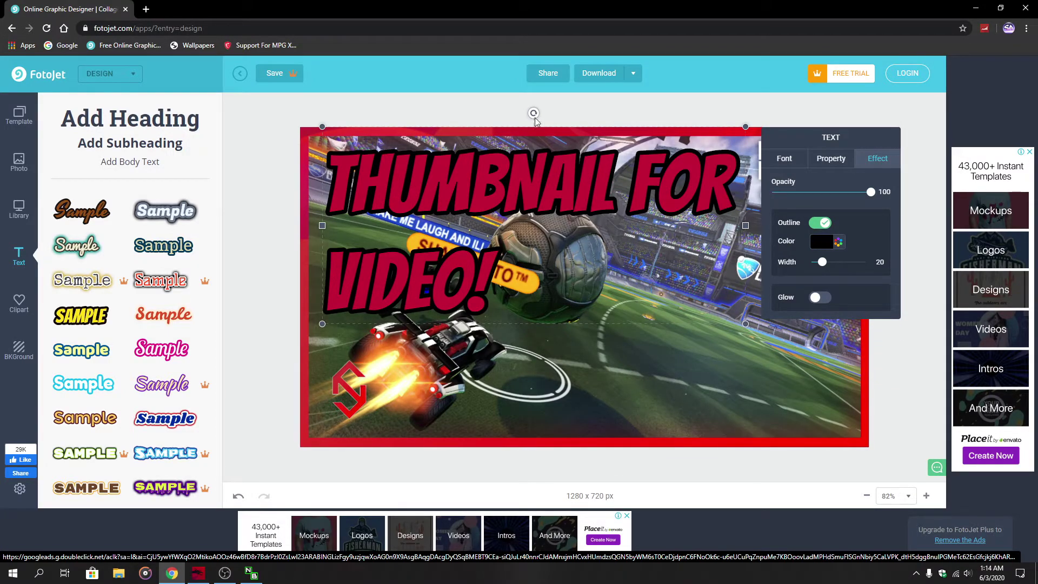
Add the Instagram icon from the social media clipart and shrink it to less than half its size.
{"action": "left_click", "coordinate": [577, 103]}
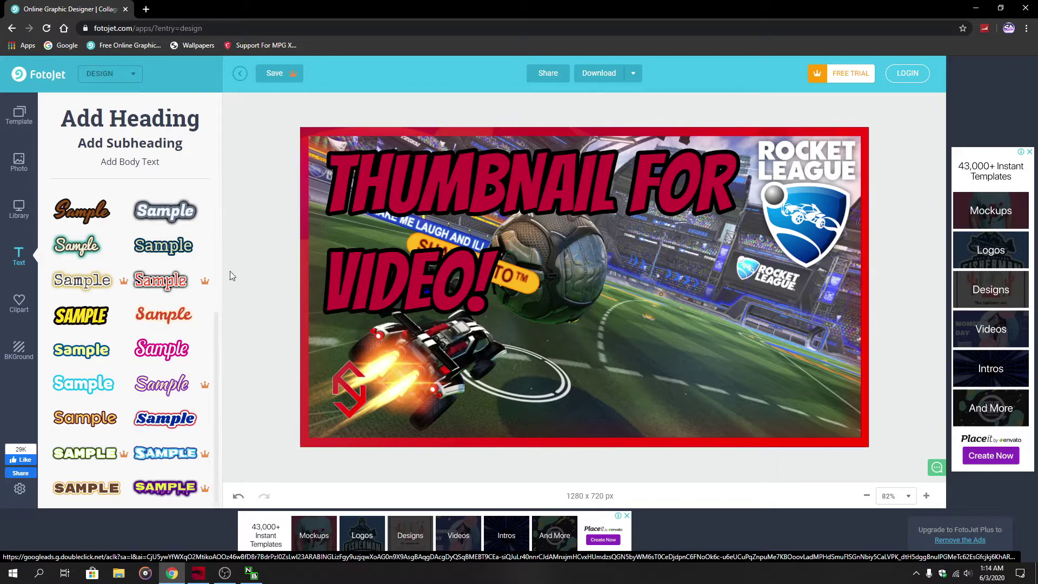
{"action": "left_click", "coordinate": [19, 302]}
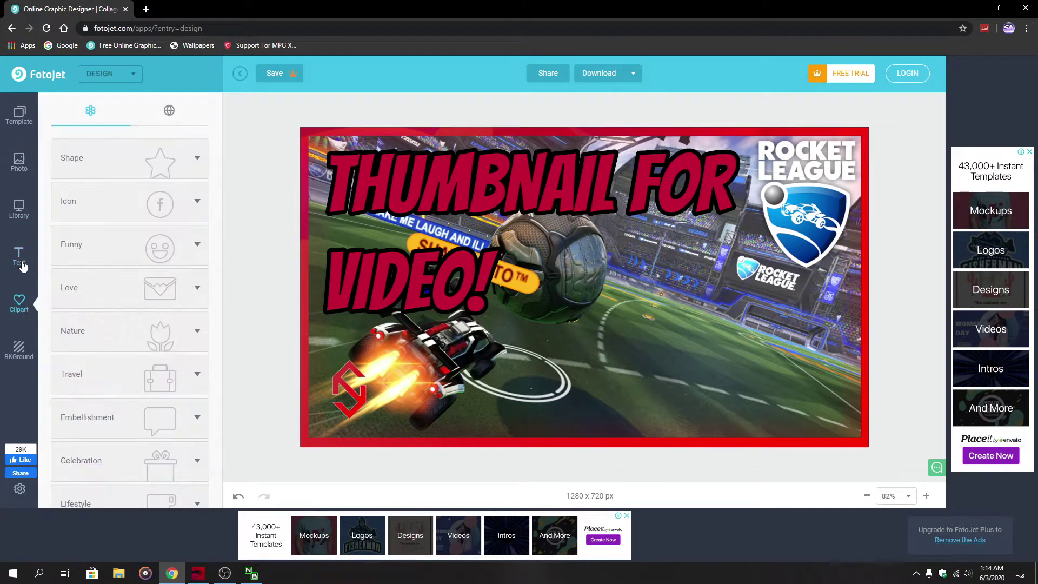
{"action": "left_click", "coordinate": [160, 162]}
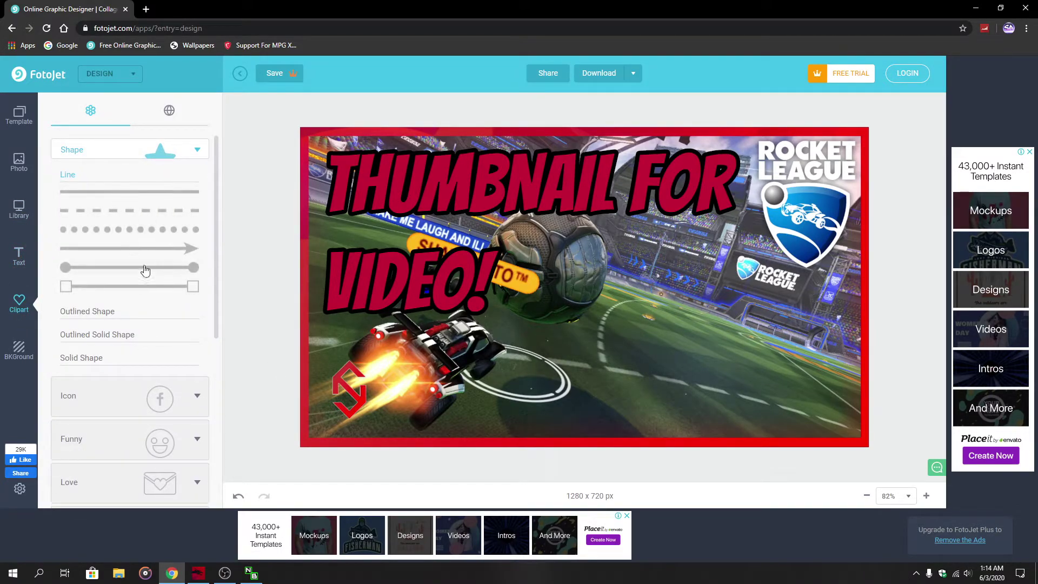
{"action": "left_click", "coordinate": [197, 150]}
{"action": "scroll", "coordinate": [193, 153], "scroll_direction": "down", "scroll_amount": 2}
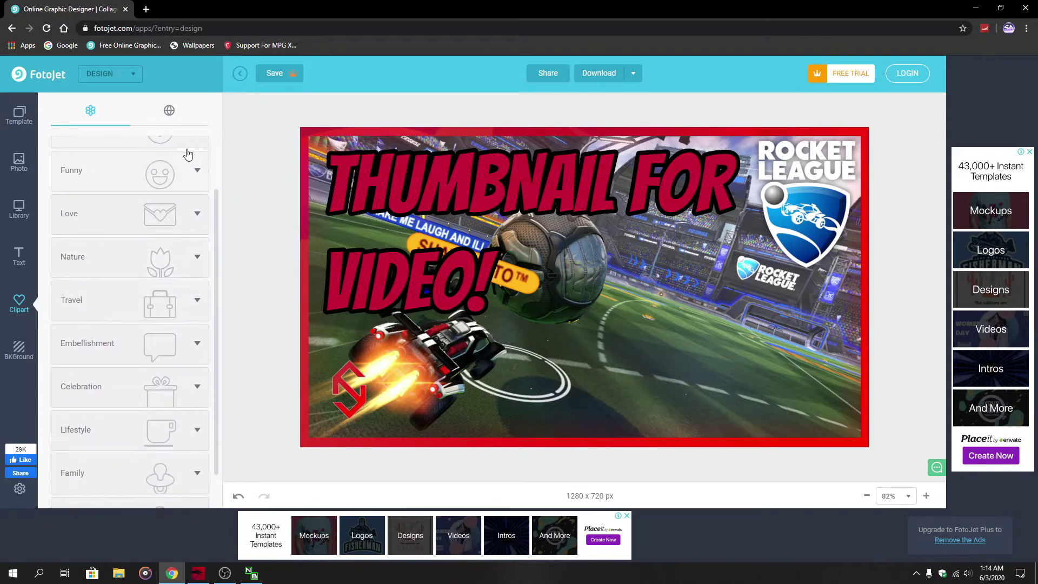
{"action": "scroll", "coordinate": [200, 232], "scroll_direction": "up", "scroll_amount": 2}
{"action": "left_click", "coordinate": [195, 208]}
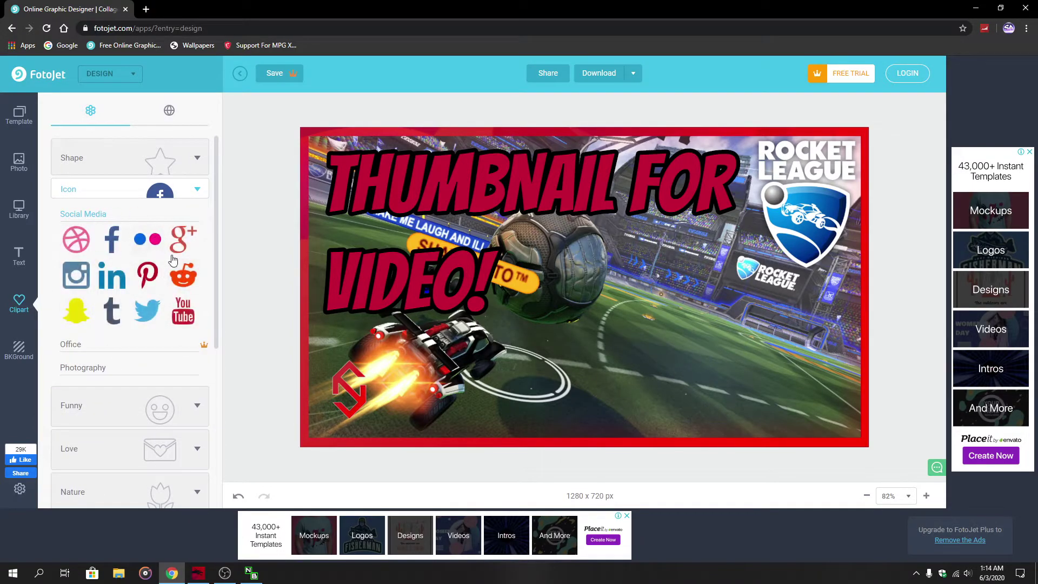
{"action": "left_click", "coordinate": [71, 276]}
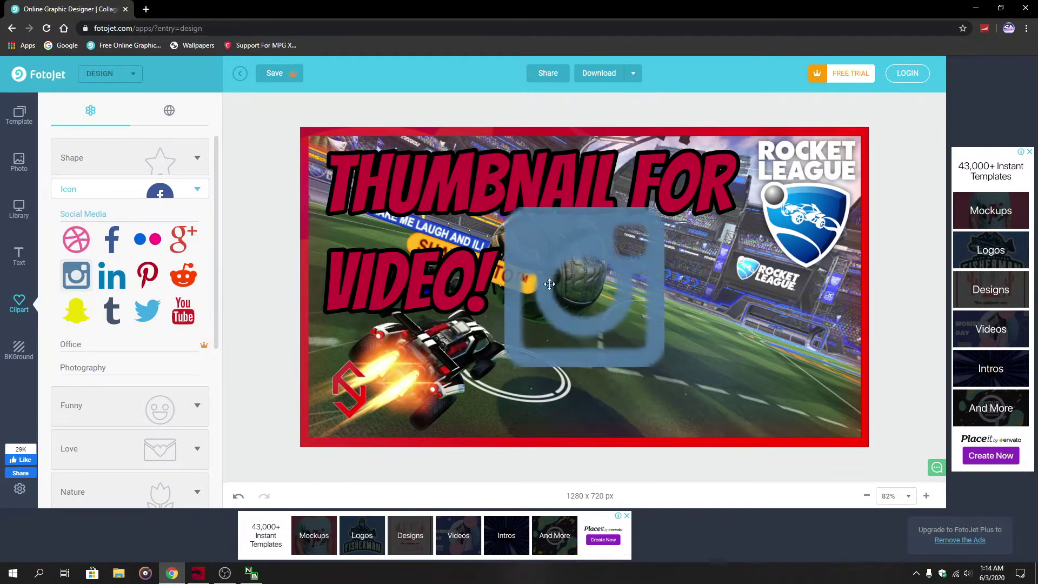
{"action": "left_click_drag", "start_coordinate": [503, 208], "coordinate": [596, 298]}
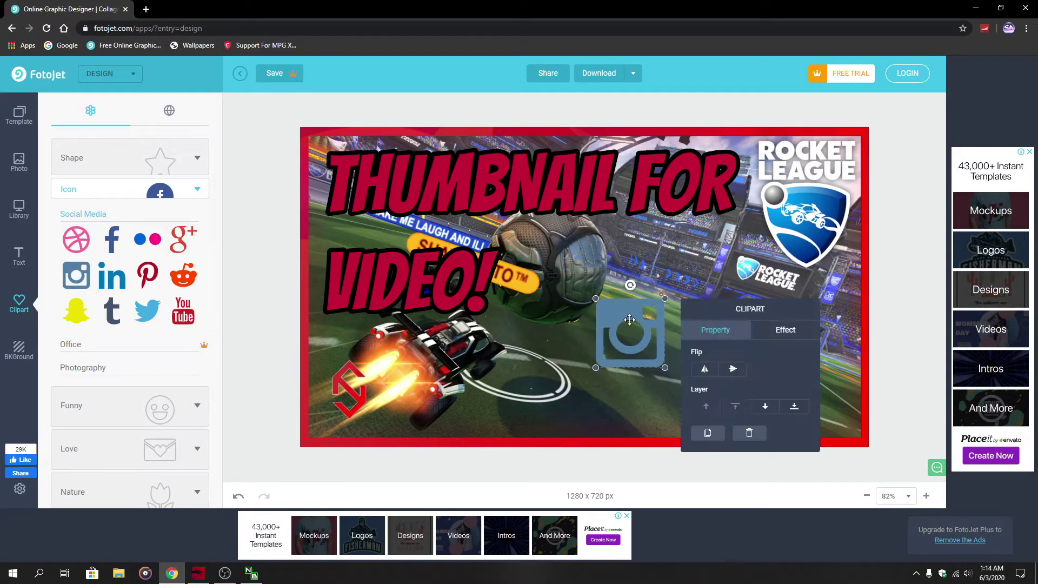
Recolour the Instagram icon crimson red and move it into the canvas's lower-right corner inside the border.
{"action": "left_click", "coordinate": [785, 330]}
{"action": "left_click", "coordinate": [735, 385]}
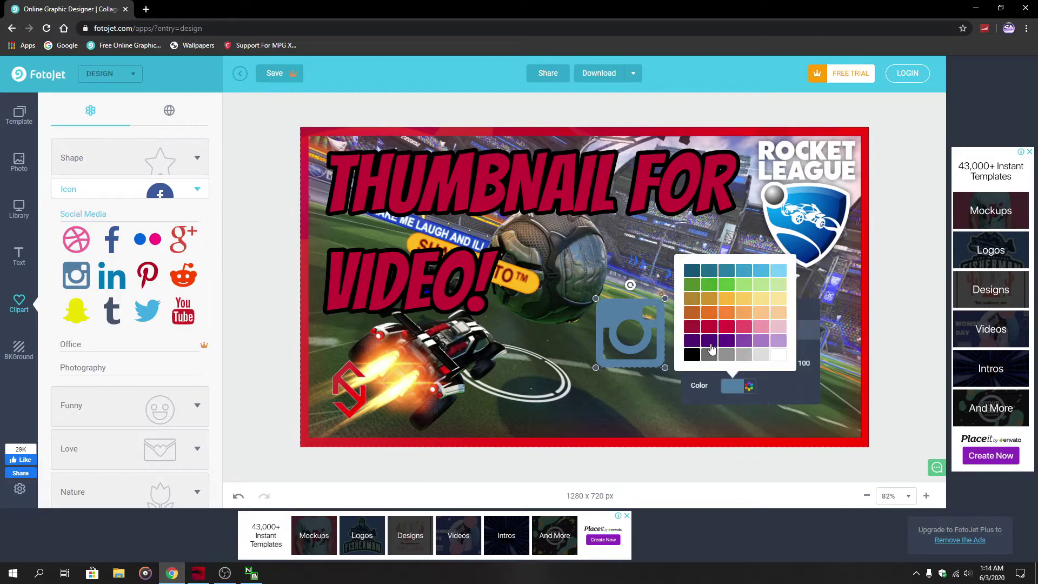
{"action": "left_click", "coordinate": [697, 327]}
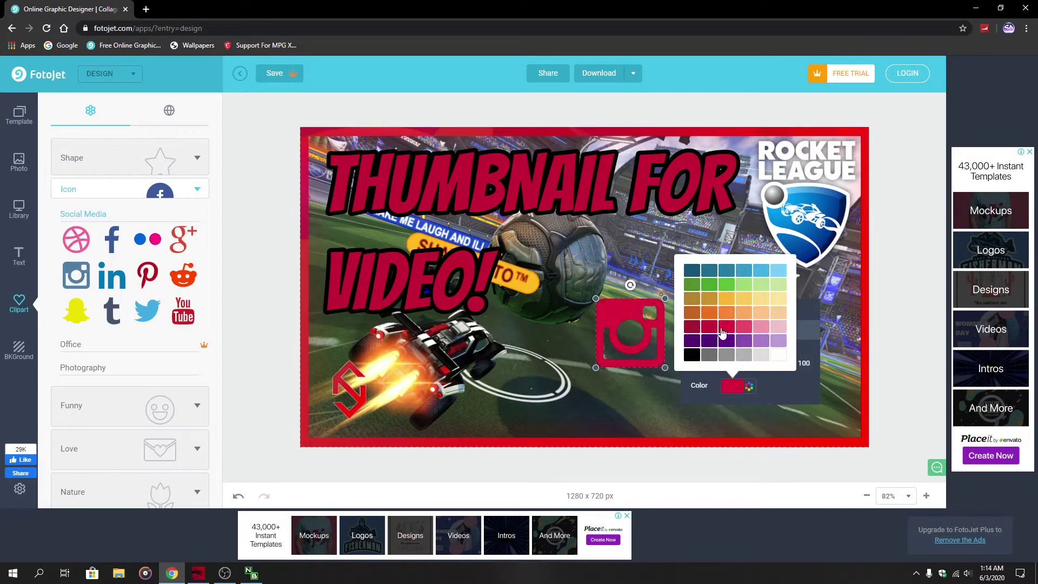
{"action": "left_click", "coordinate": [724, 327]}
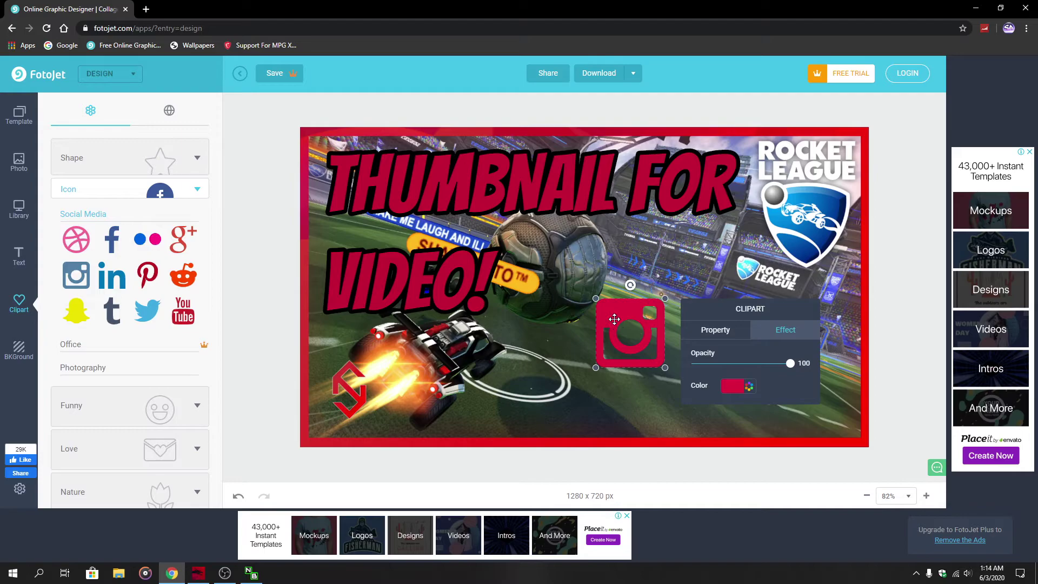
{"action": "left_click_drag", "start_coordinate": [655, 317], "coordinate": [800, 377]}
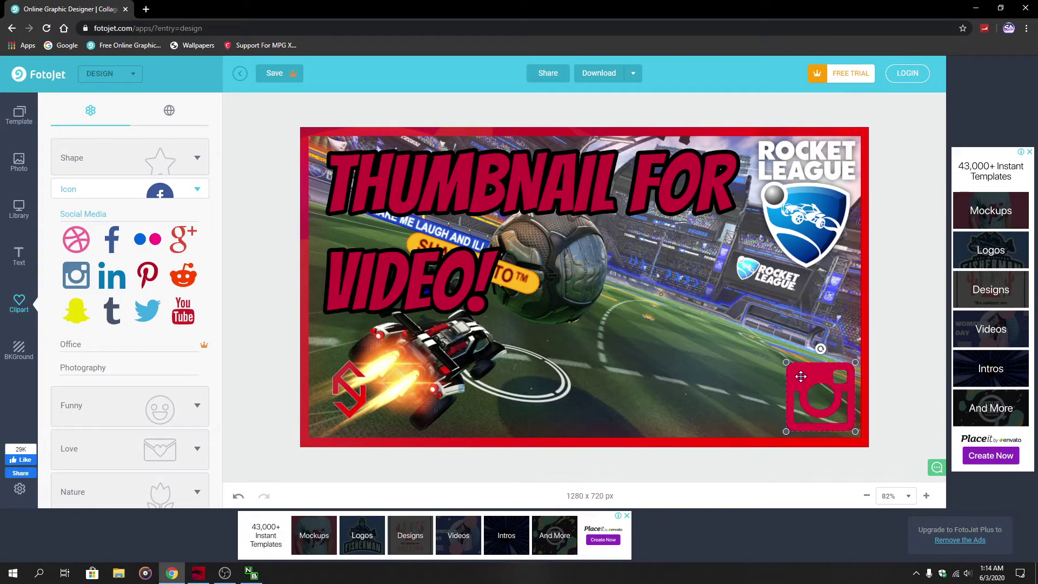
{"action": "left_click", "coordinate": [916, 287]}
{"action": "left_click", "coordinate": [195, 190]}
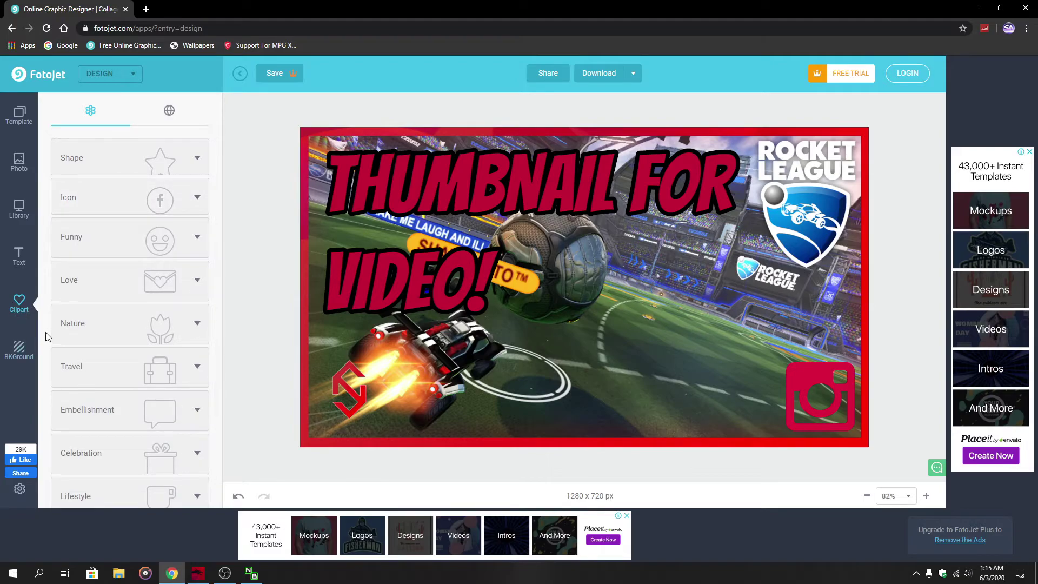
{"action": "left_click", "coordinate": [727, 183]}
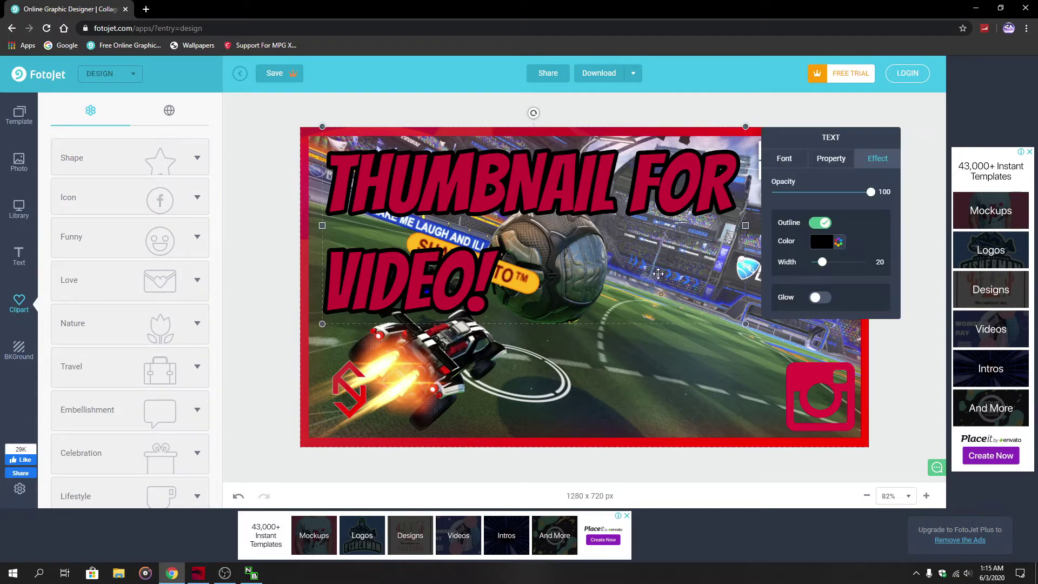
{"action": "left_click", "coordinate": [701, 95]}
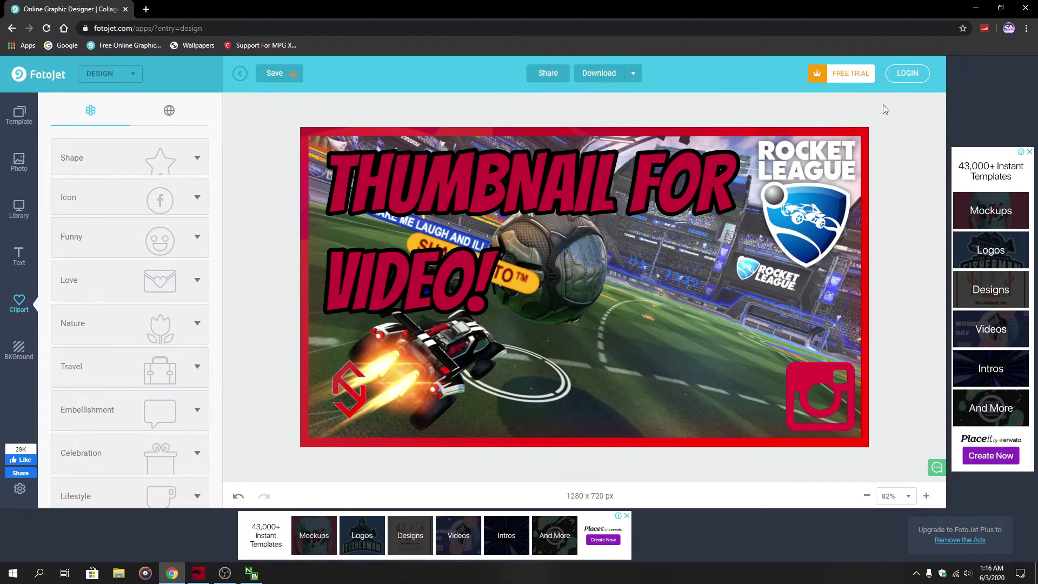
Request a JPG download of the design under the name FotoJet, and dismiss the share dialog.
{"action": "left_click", "coordinate": [604, 74]}
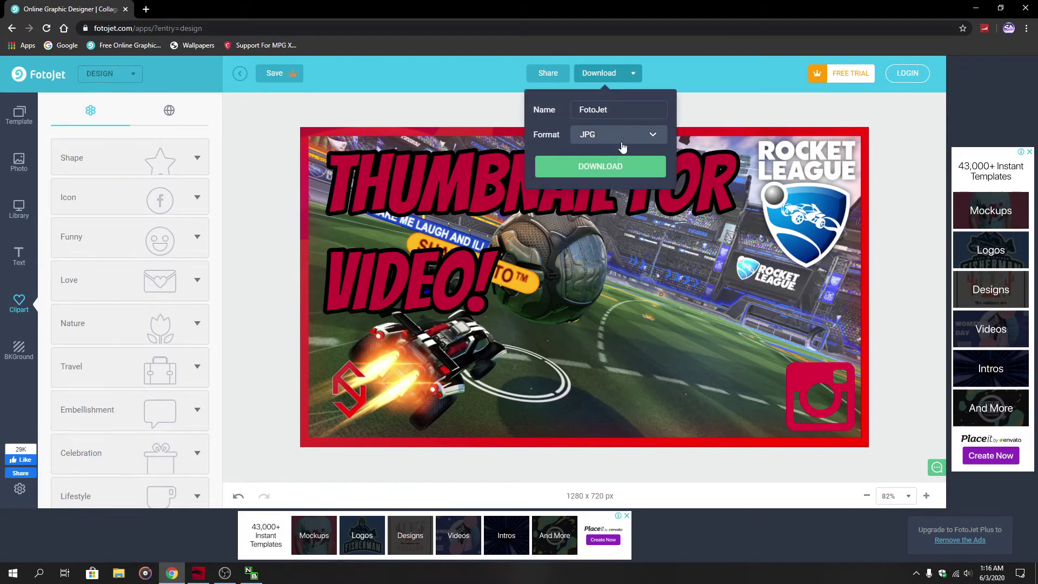
{"action": "left_click", "coordinate": [628, 134]}
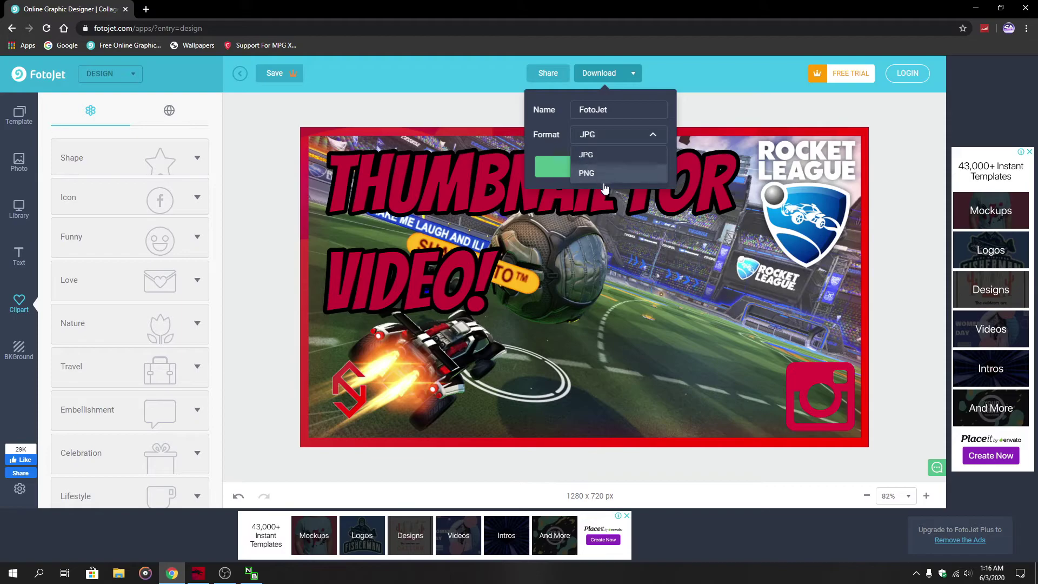
{"action": "left_click", "coordinate": [571, 129]}
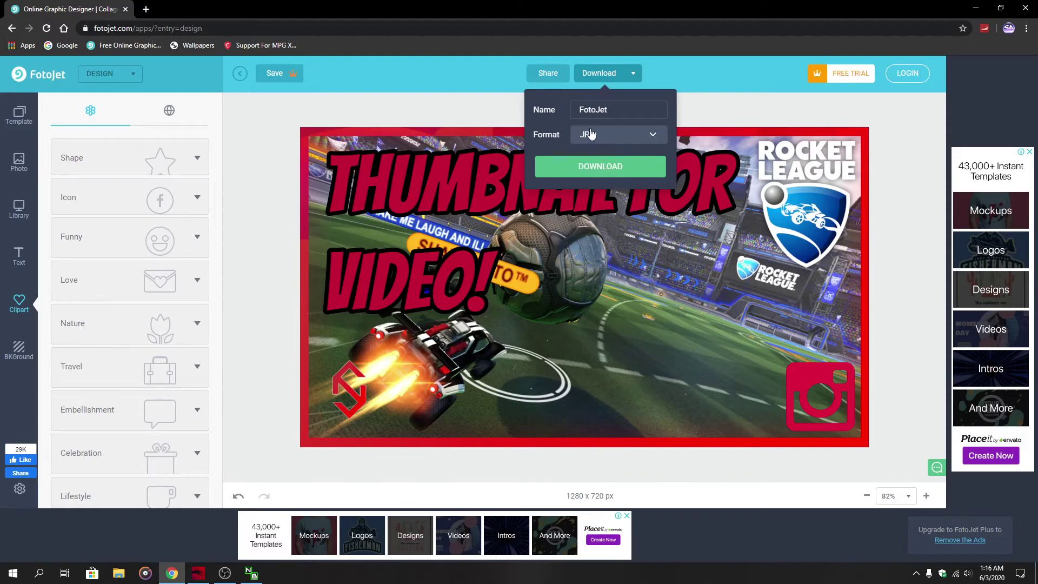
{"action": "left_click", "coordinate": [628, 167]}
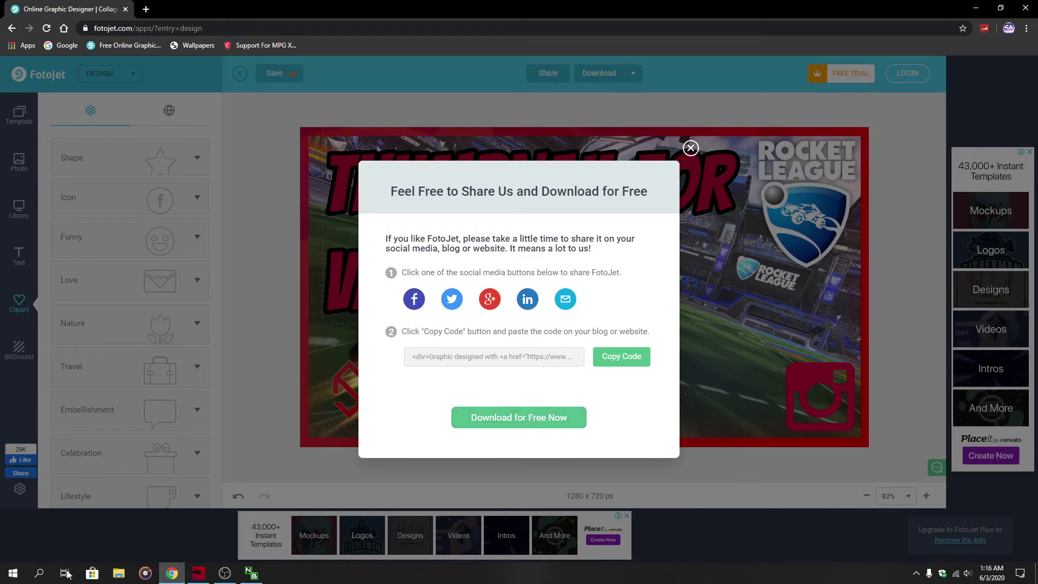
{"action": "left_click", "coordinate": [604, 358]}
{"action": "left_click", "coordinate": [690, 148]}
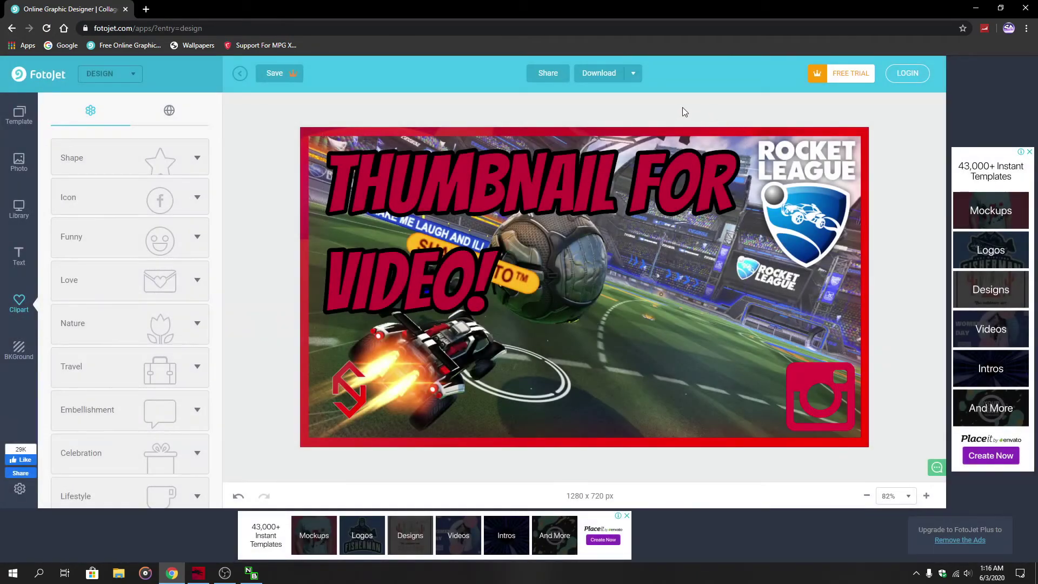